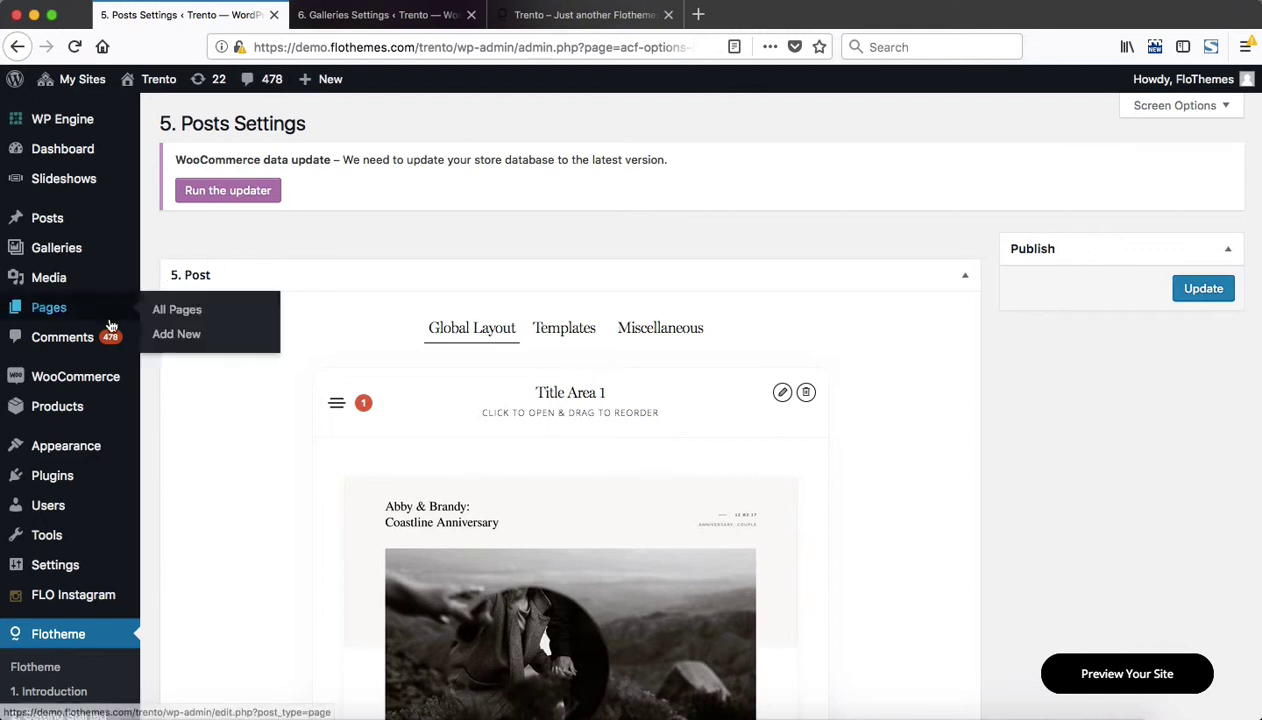
Step: Scroll through the Posts Settings global layout, then move to the 6. Galleries Settings tab
scroll(105, 310, "down", 5)
scroll(65, 420, "down", 1)
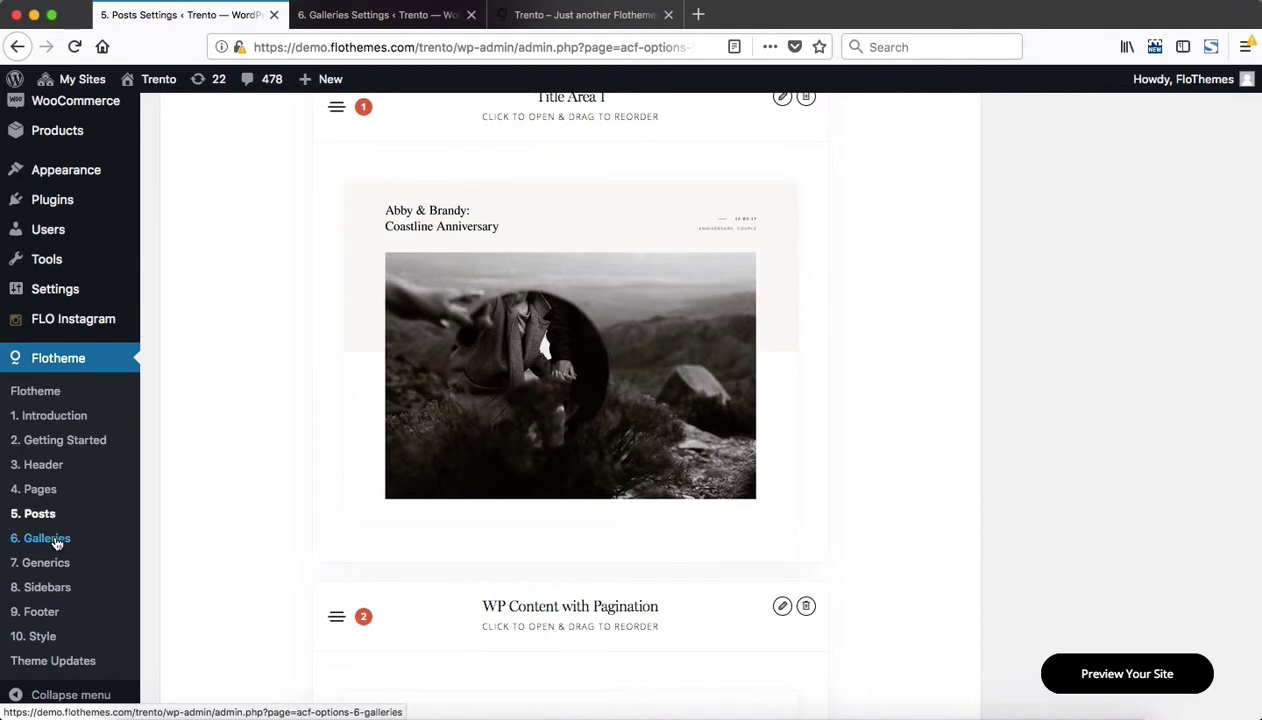
scroll(175, 510, "up", 5)
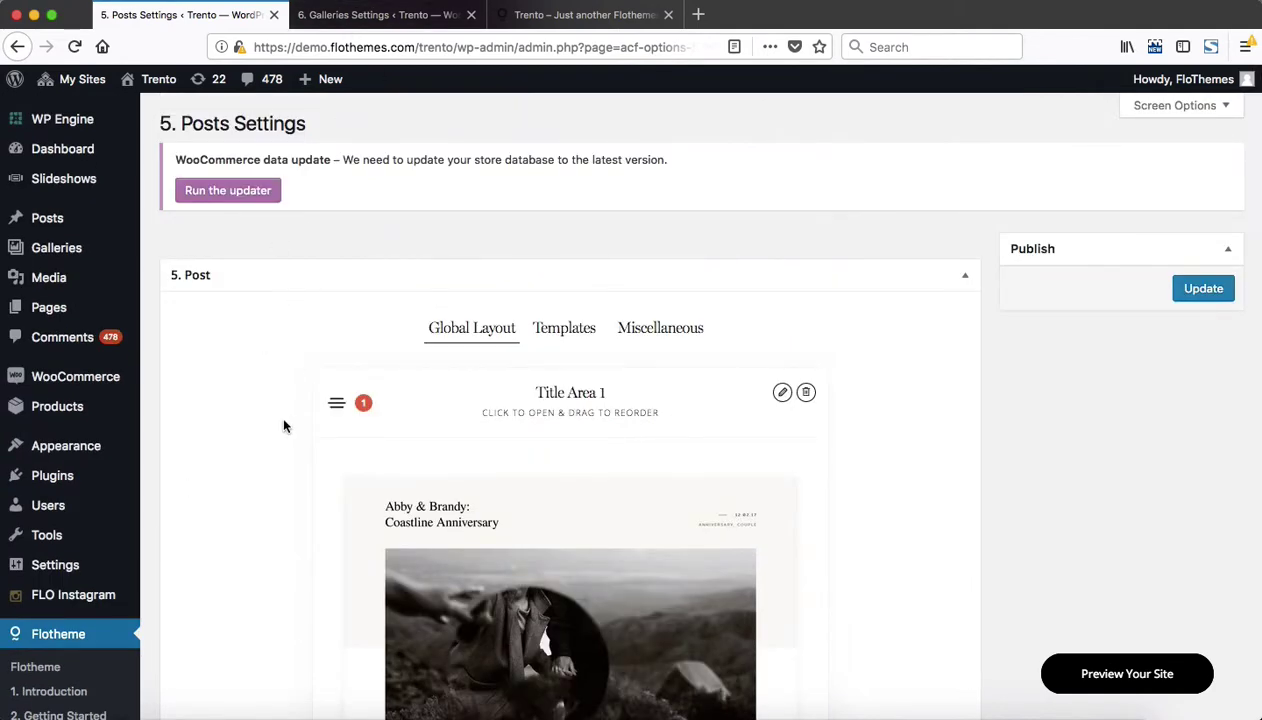
key("ctrl+Tab")
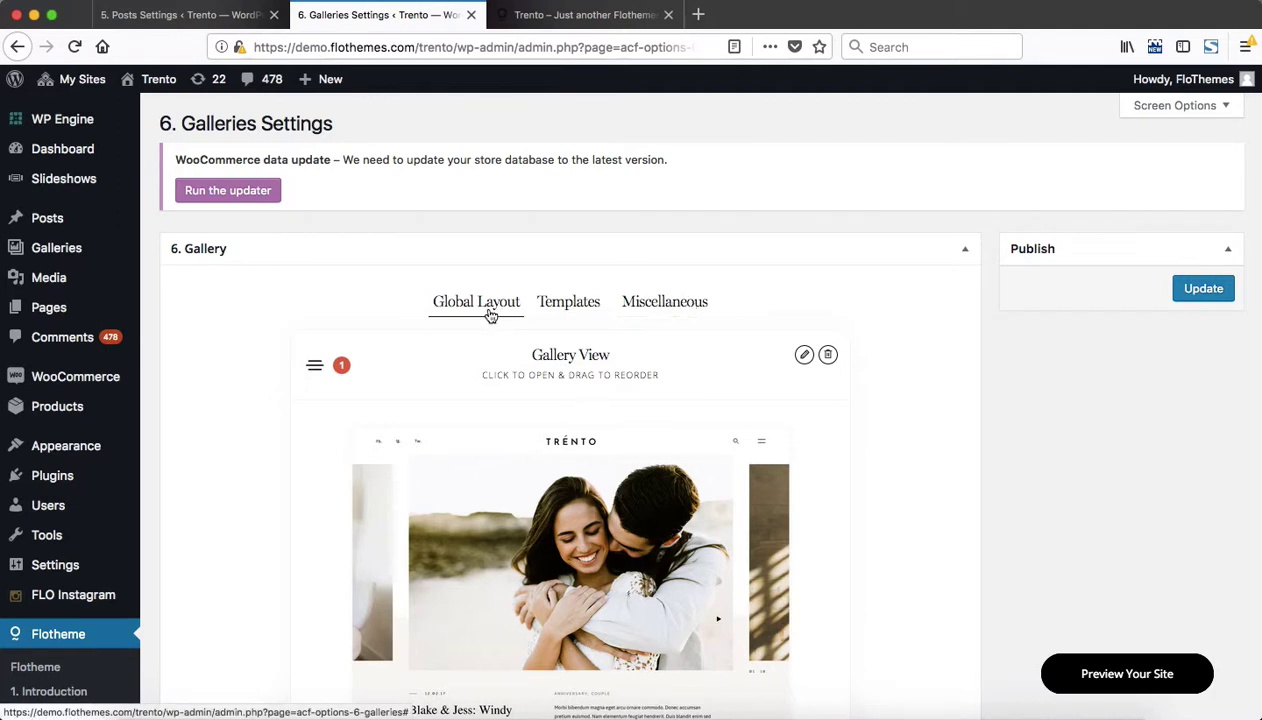
Step: View the Galleries Templates and Miscellaneous tabs, then the Posts Settings Miscellaneous and Global Layout tabs
left_click(566, 304)
left_click(676, 308)
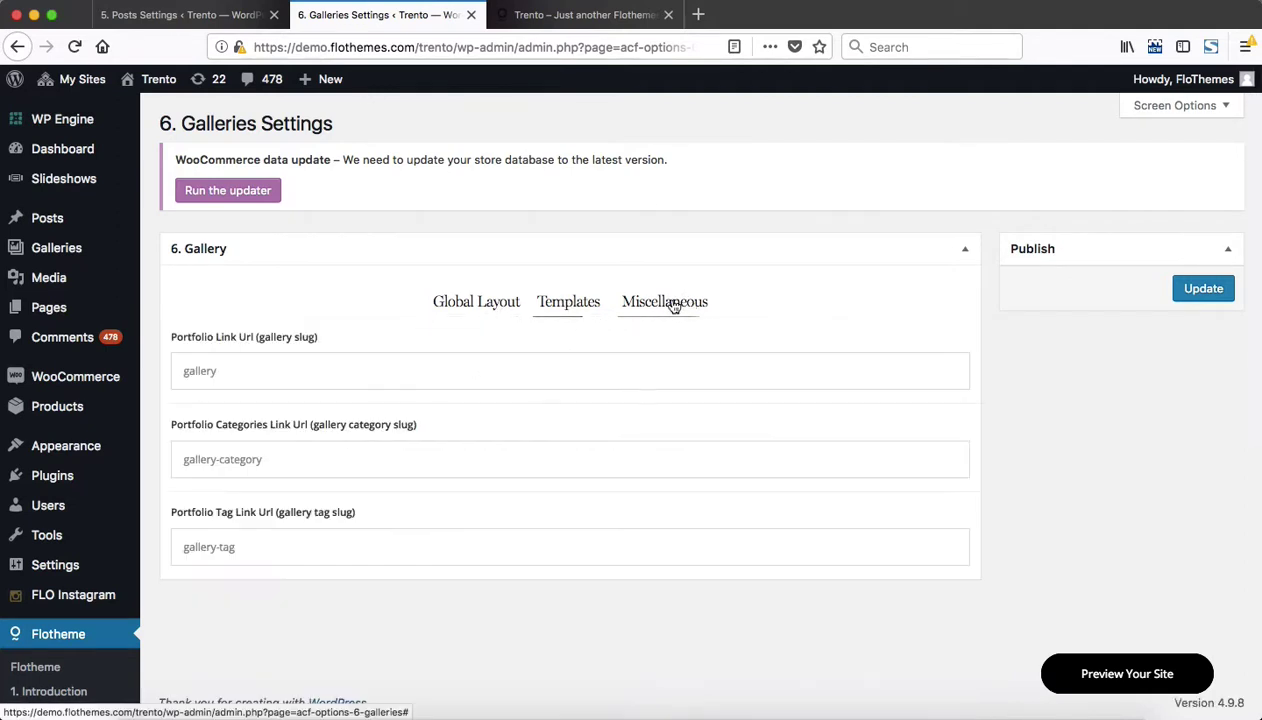
key("ctrl+shift+Tab")
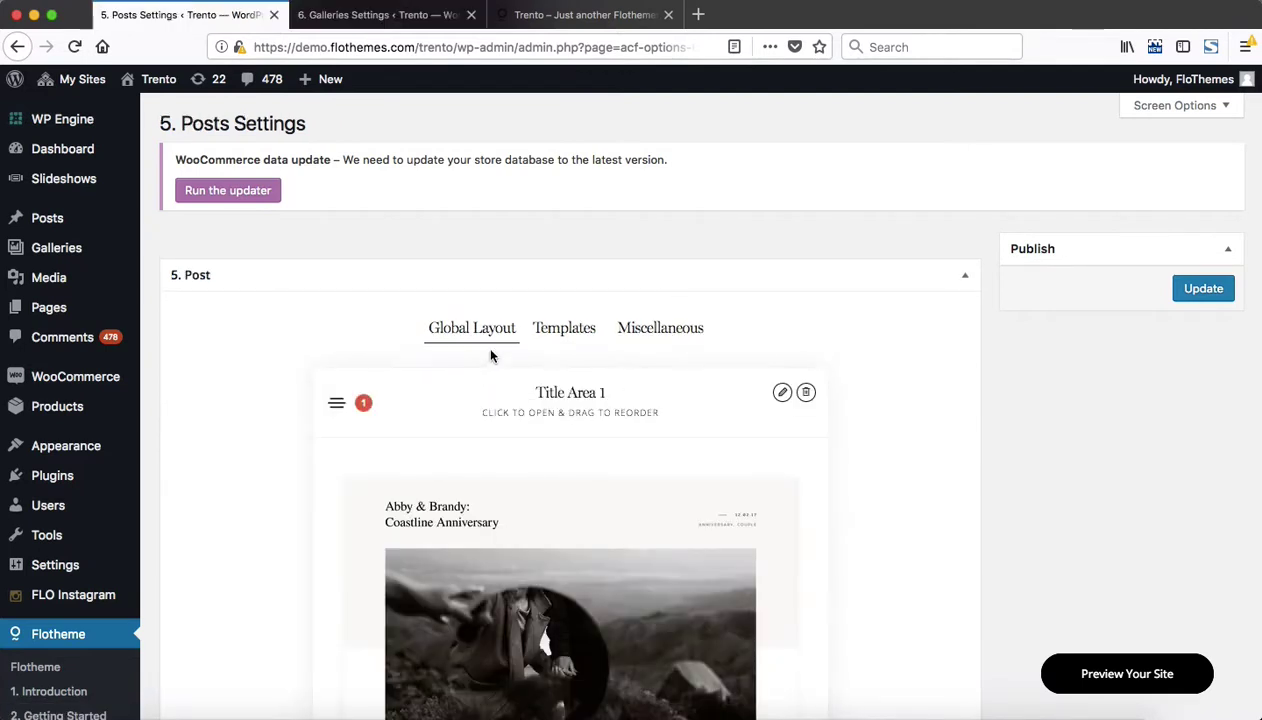
left_click(656, 330)
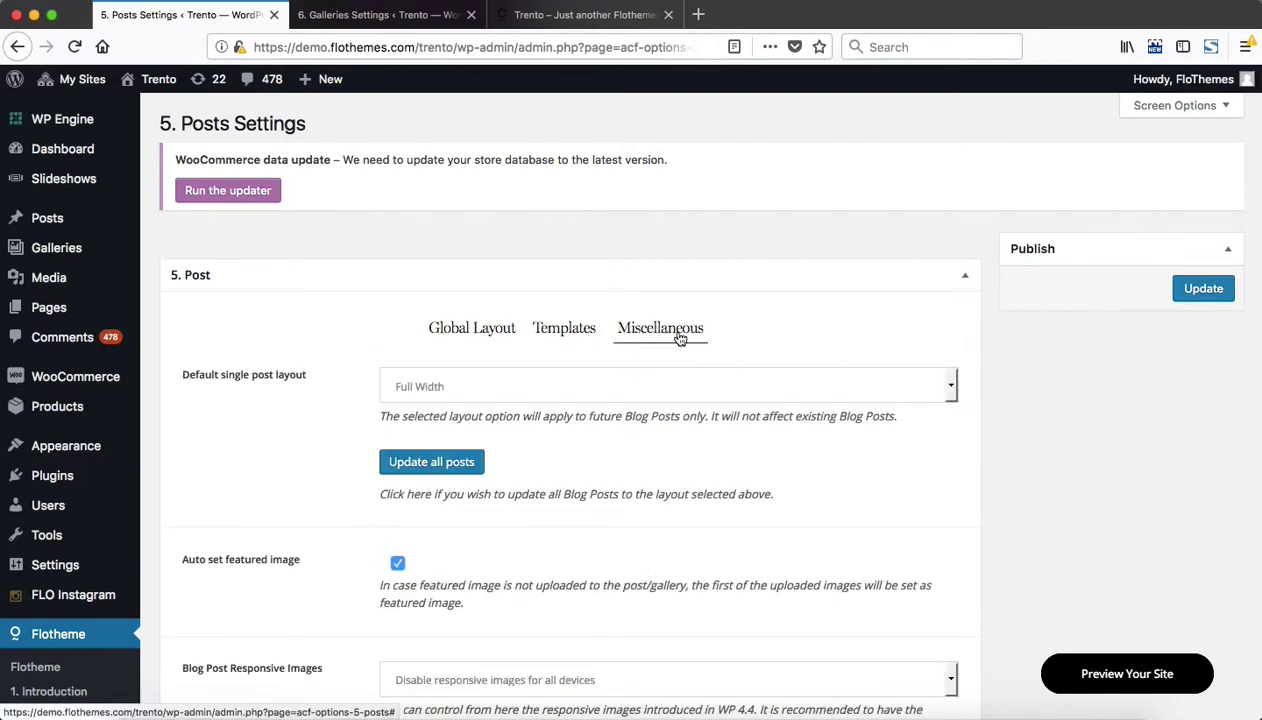
left_click(470, 330)
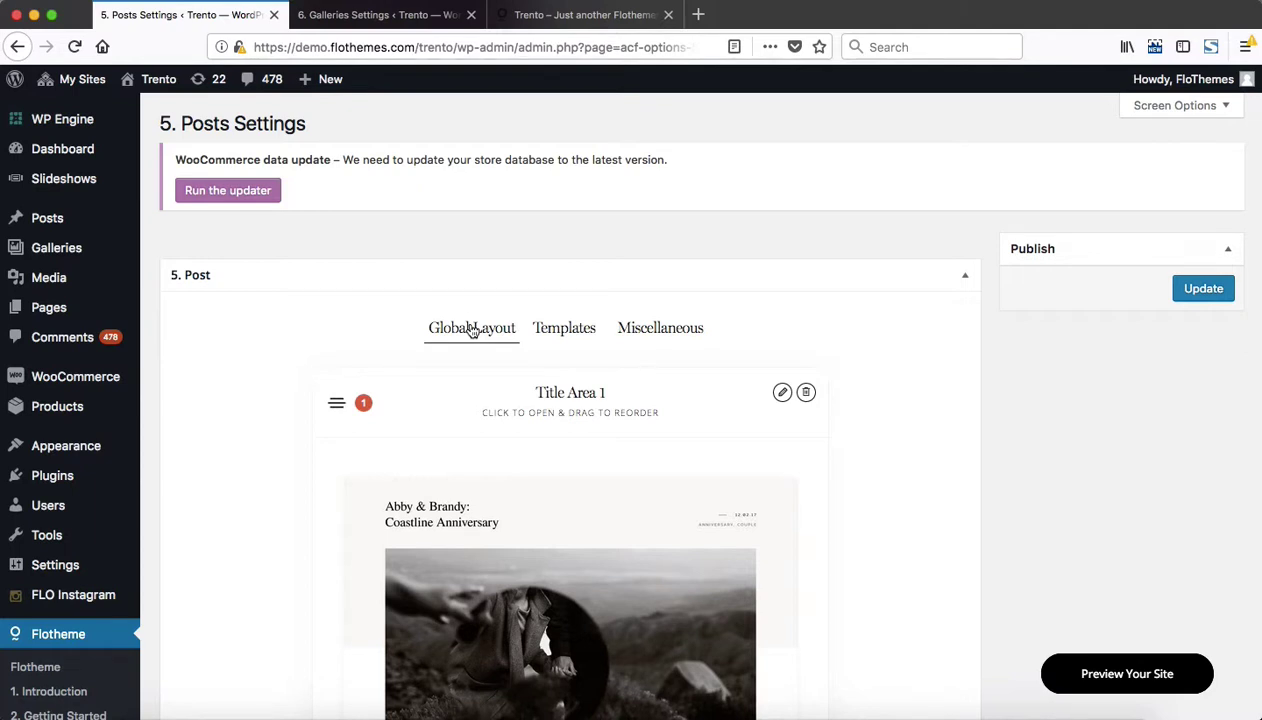
Step: Browse the Posts Settings templates list, then return to Galleries Settings
left_click(565, 333)
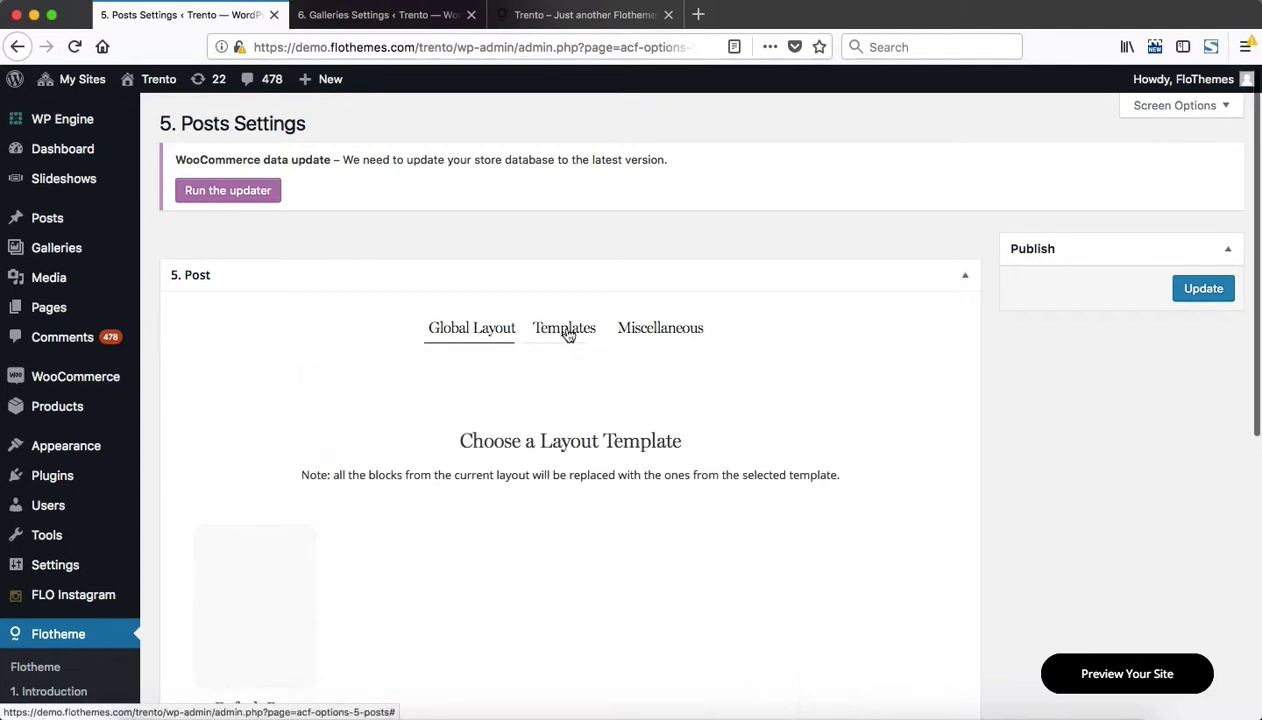
scroll(585, 440, "down", 3)
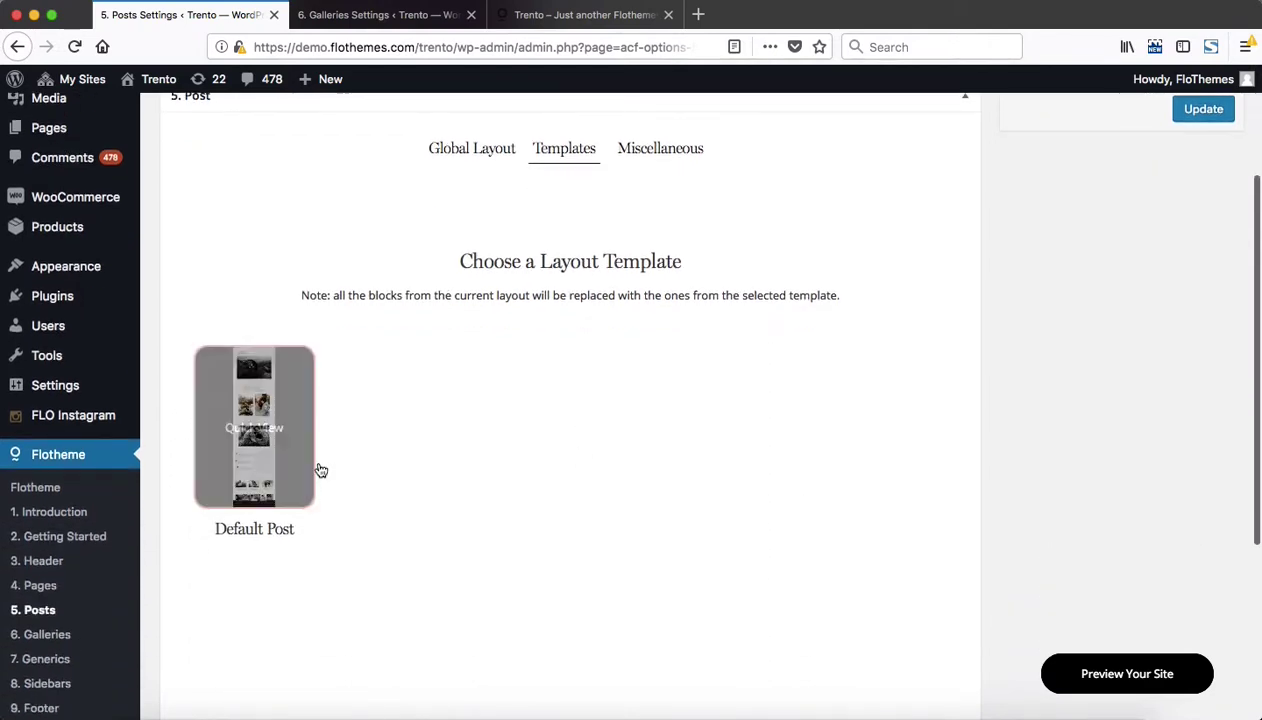
mouse_move(276, 442)
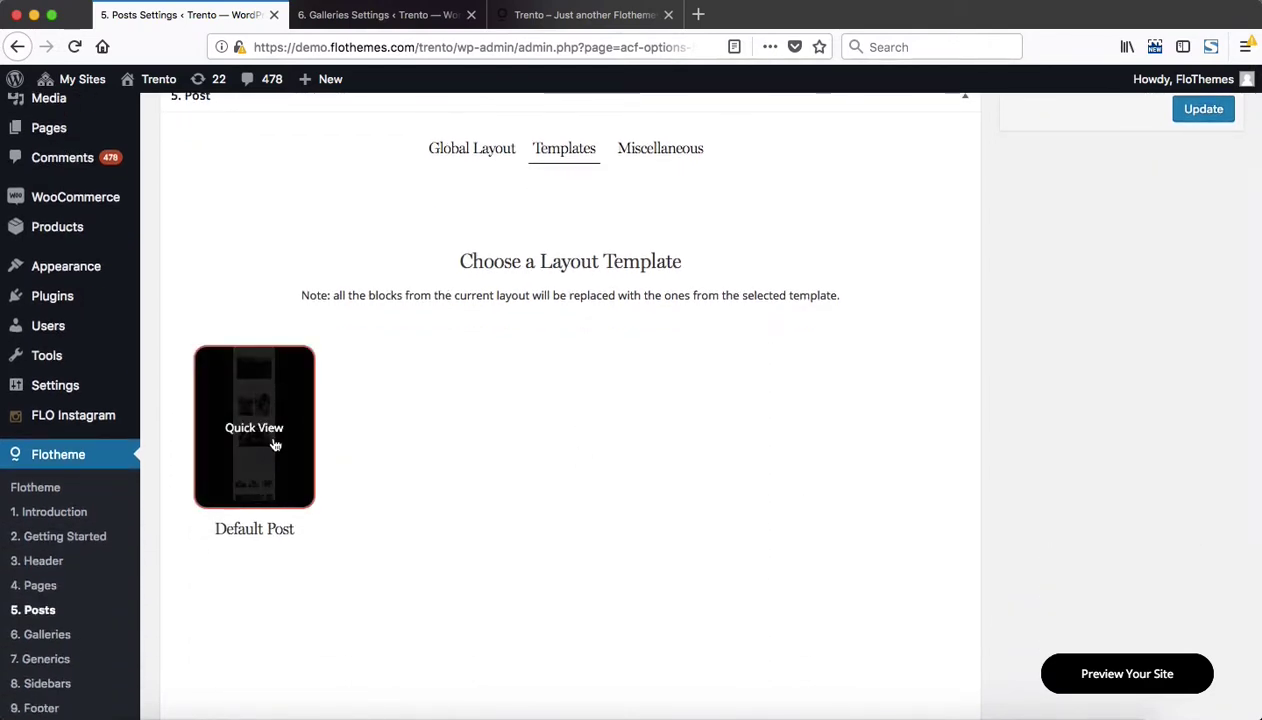
key("ctrl+Tab")
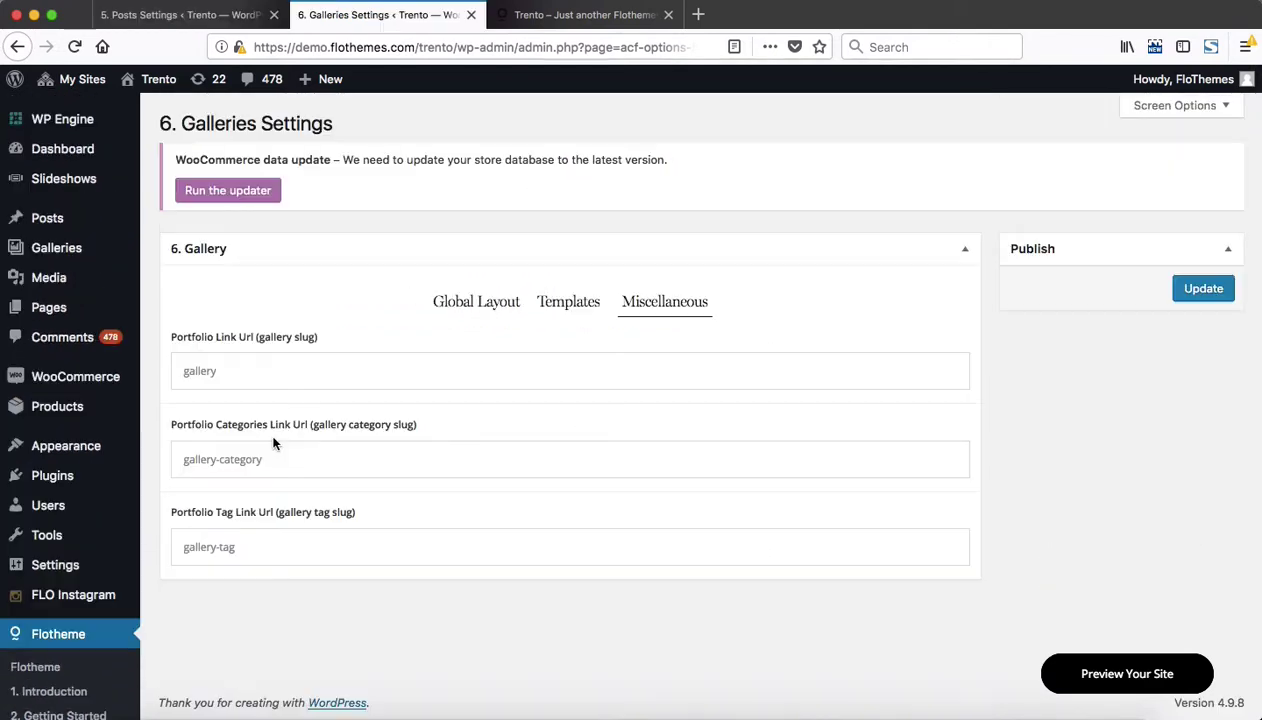
Step: Browse the available Galleries layout templates
left_click(566, 312)
scroll(616, 525, "down", 1)
mouse_move(267, 525)
mouse_move(432, 525)
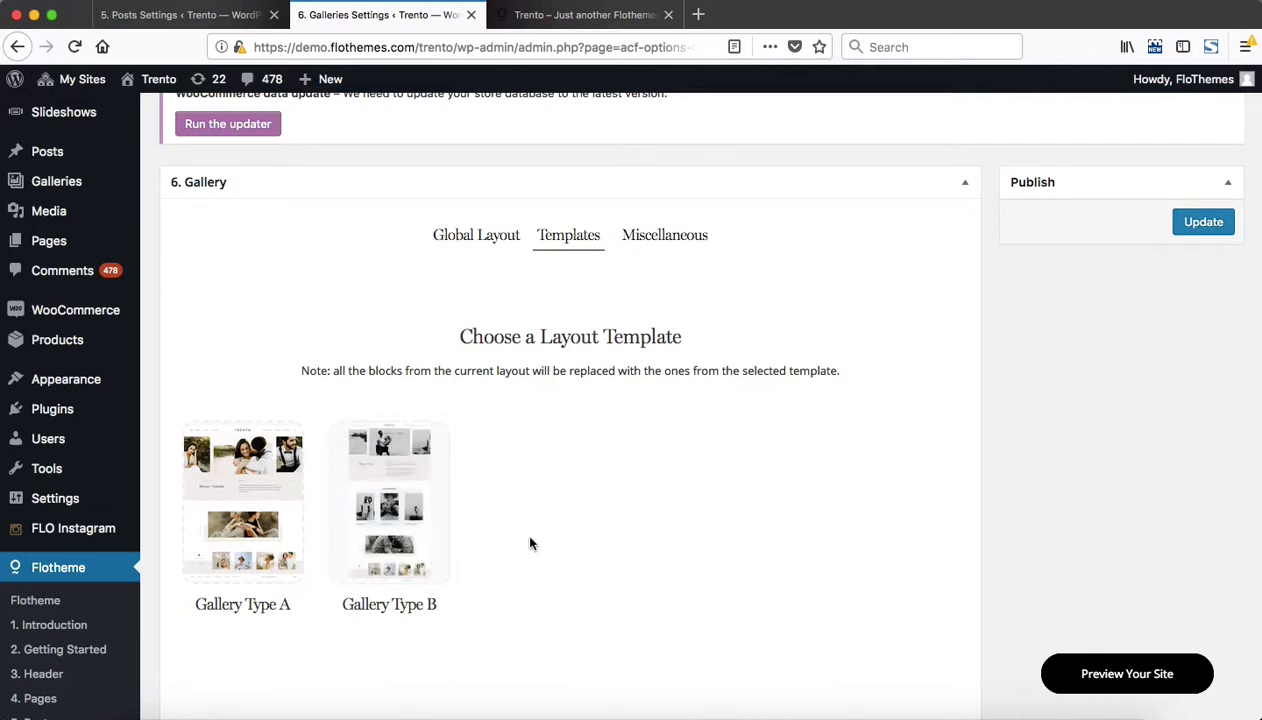
scroll(525, 535, "down", 1)
Step: Preview Gallery Type B and apply it, confirming replacement of the layout blocks
left_click(400, 455)
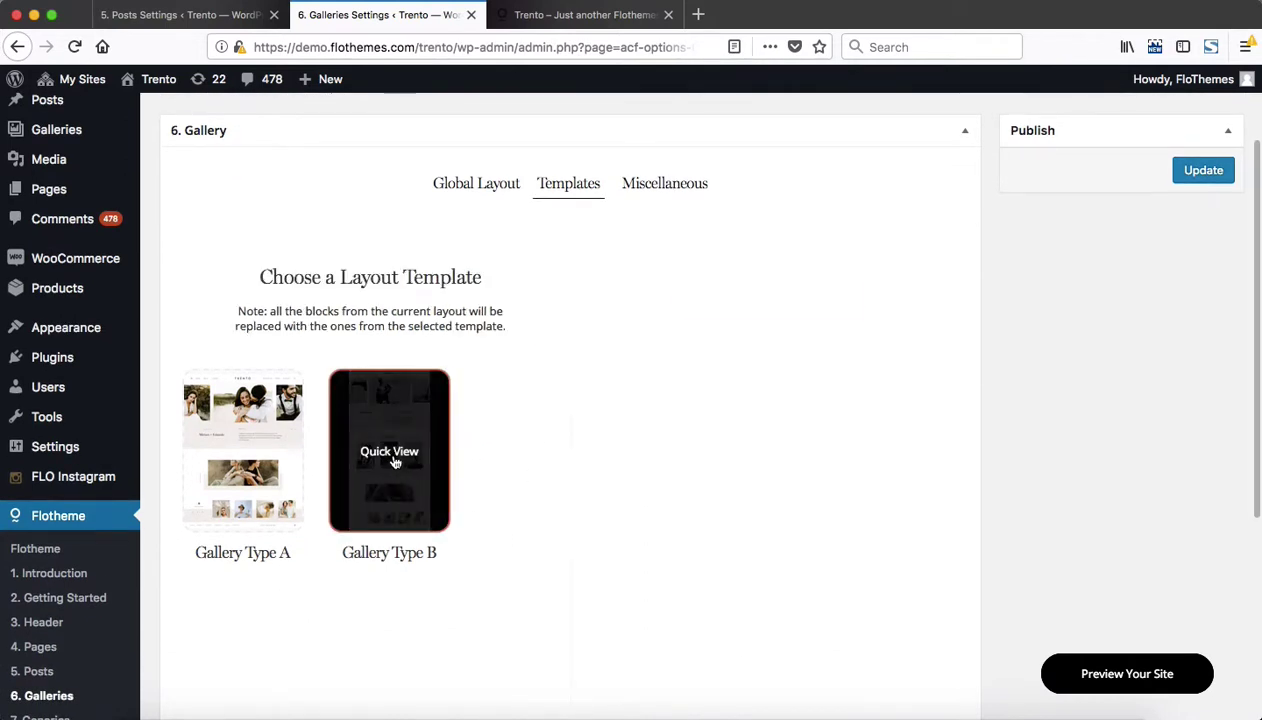
scroll(639, 273, "down", 5)
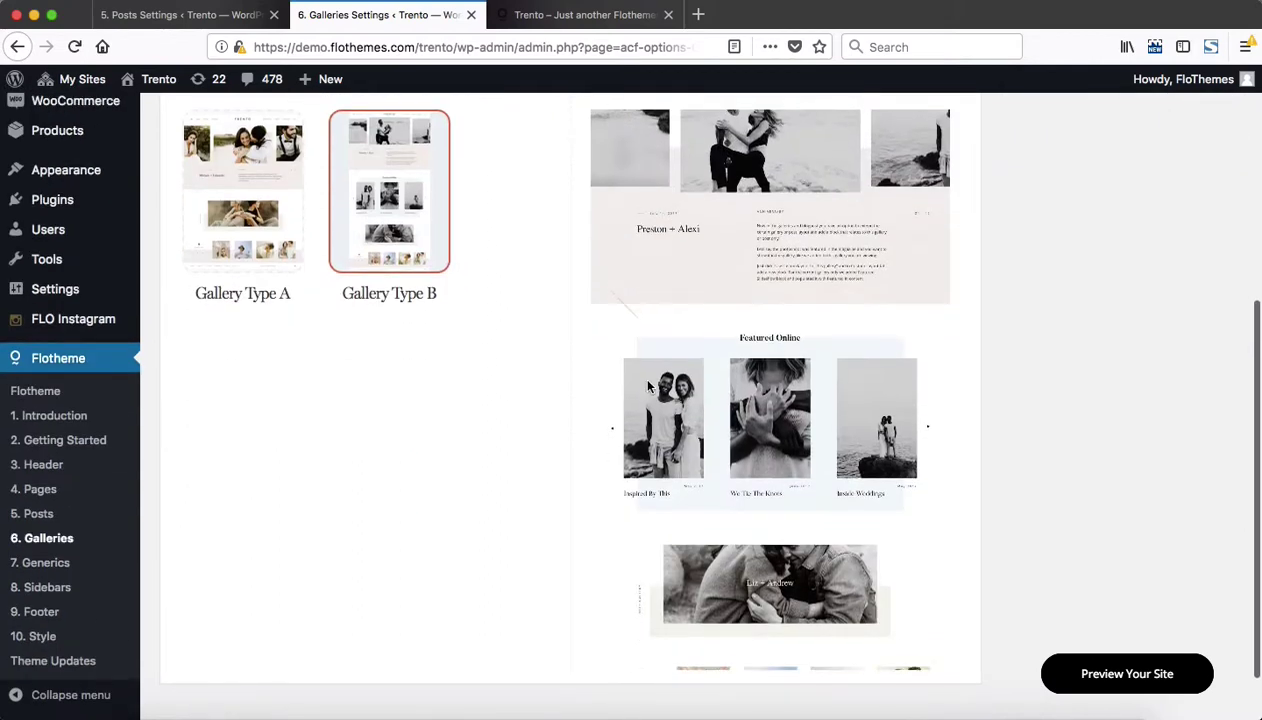
scroll(496, 442, "up", 3)
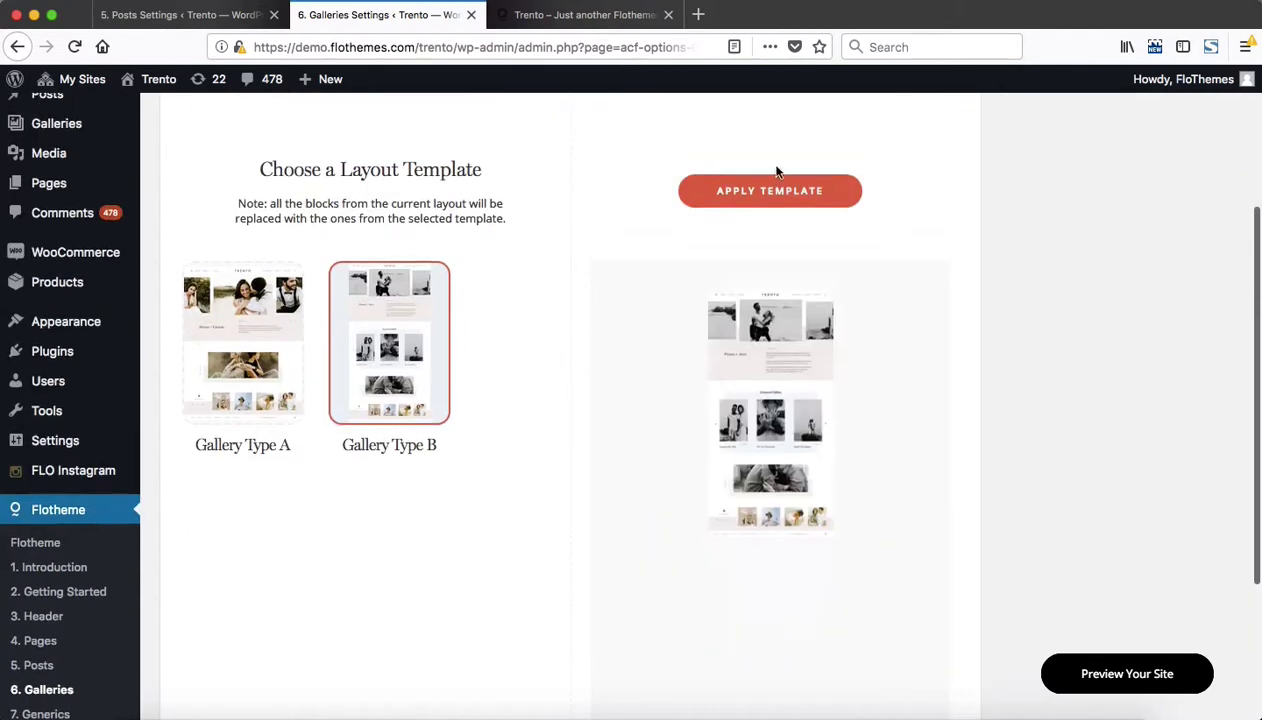
left_click(762, 192)
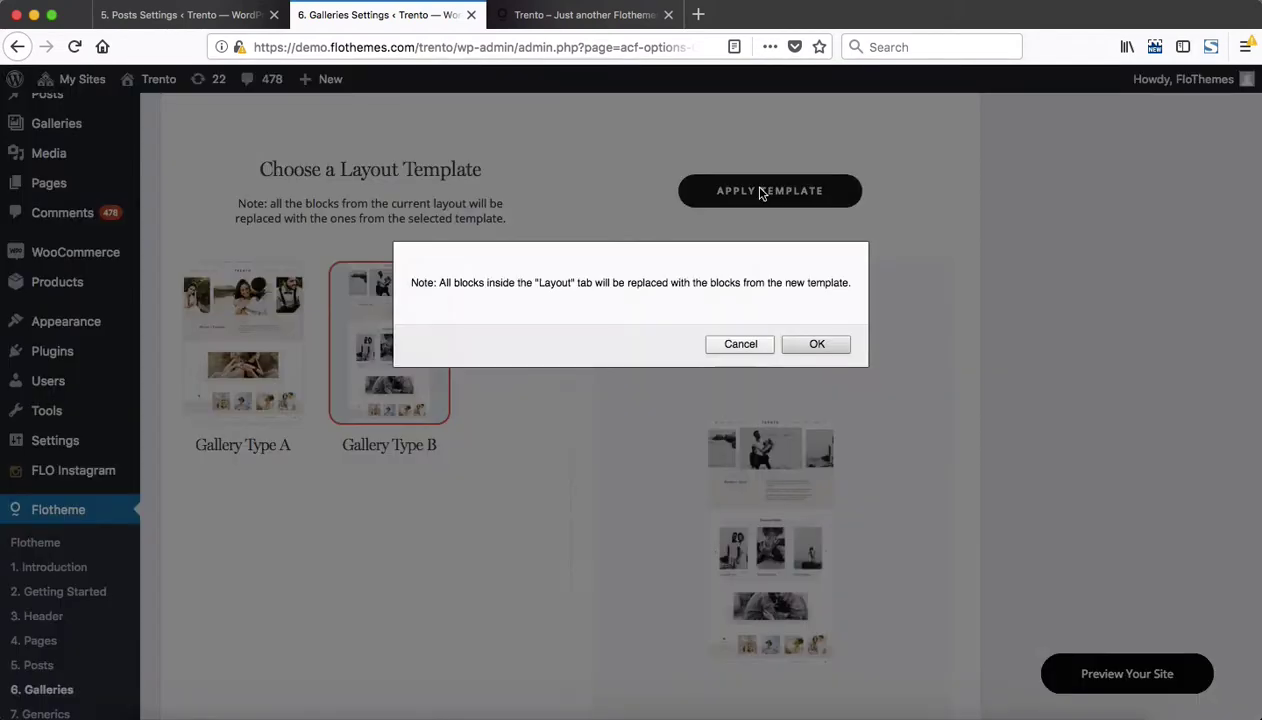
left_click(829, 346)
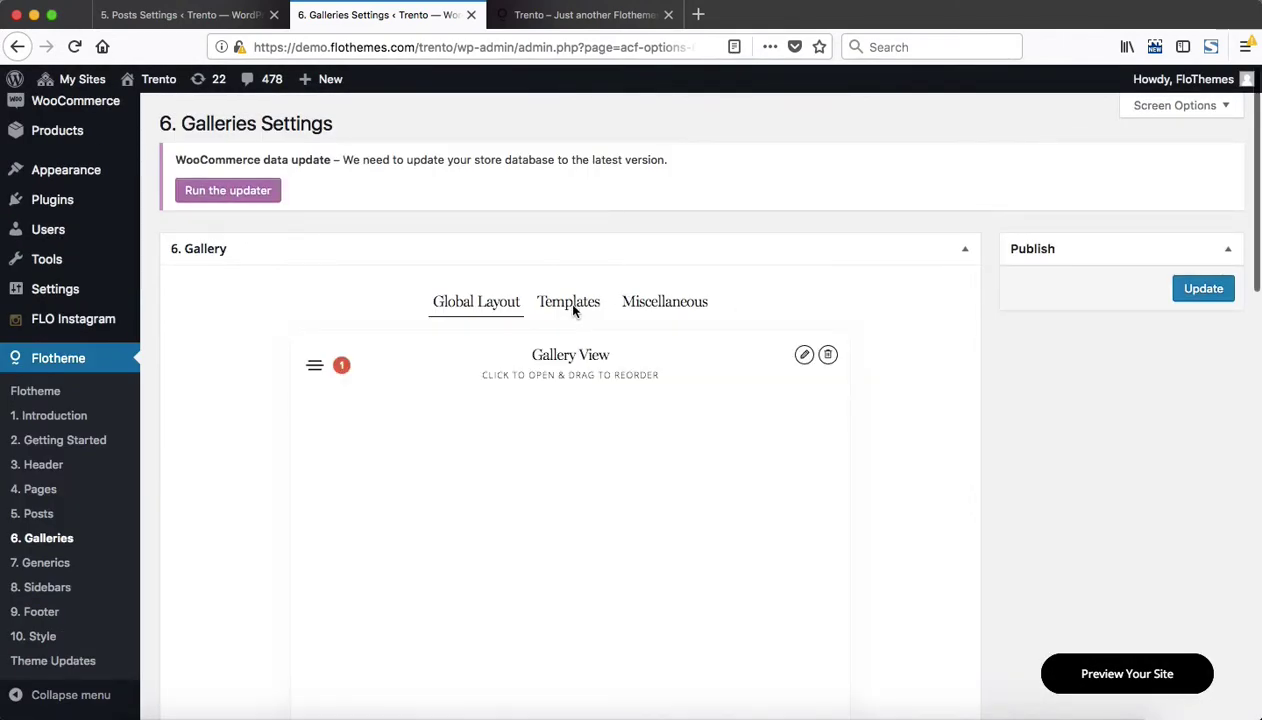
scroll(490, 312, "down", 6)
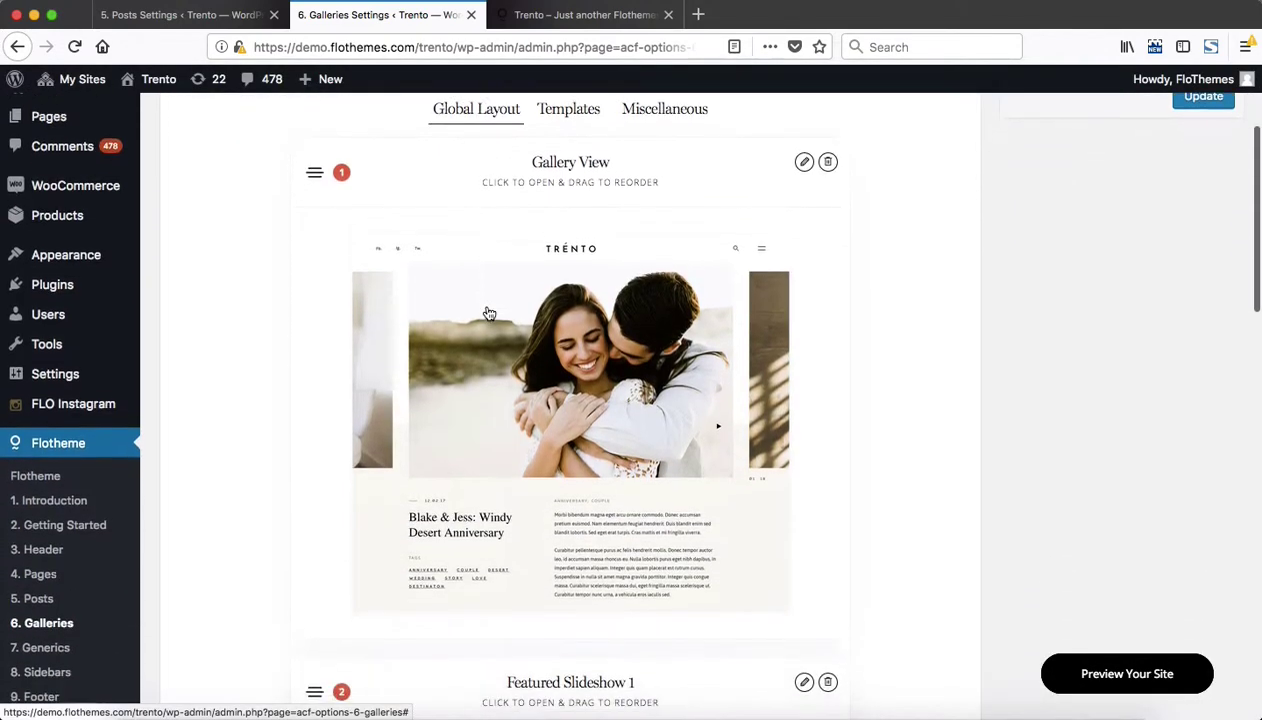
scroll(487, 306, "down", 3)
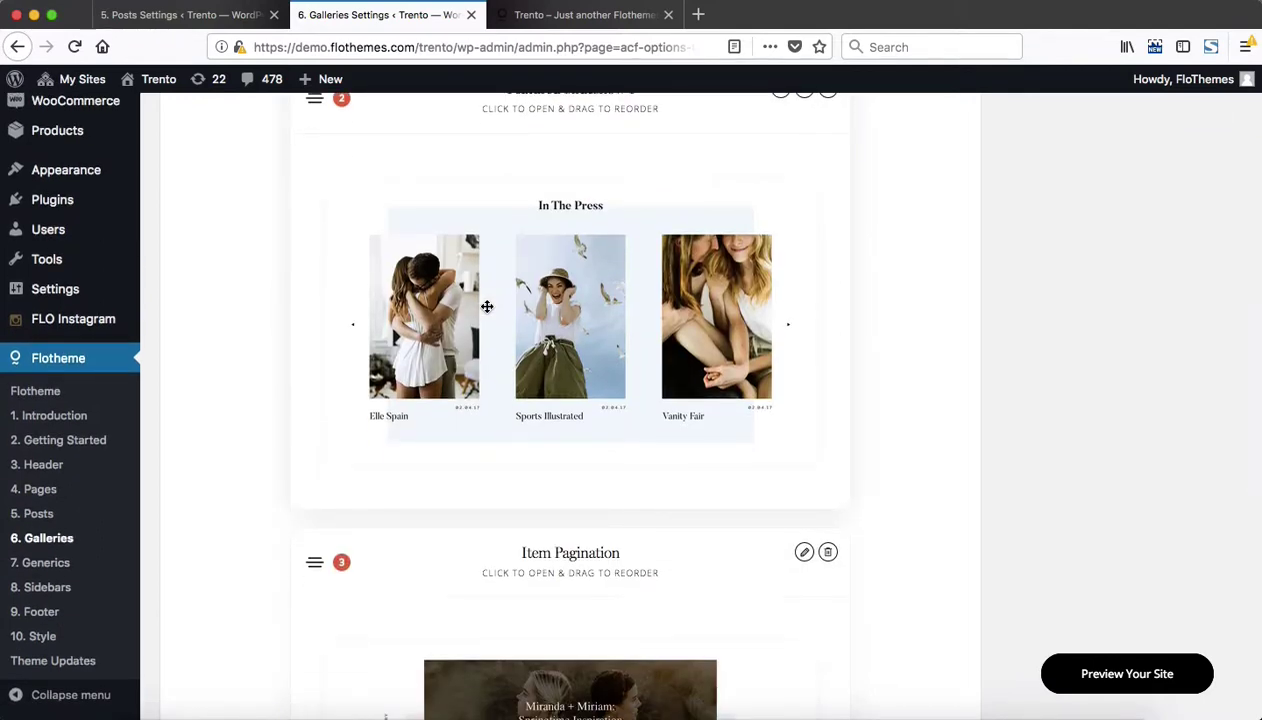
scroll(487, 306, "up", 1)
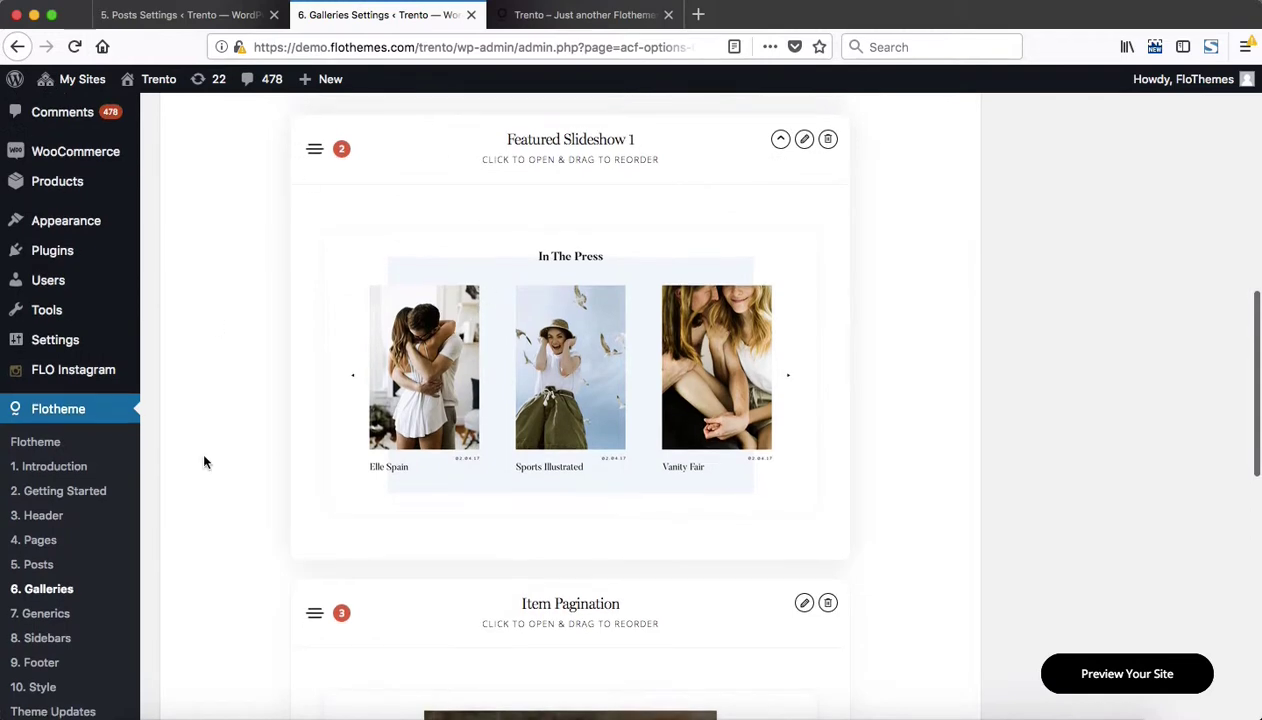
scroll(600, 403, "up", 3)
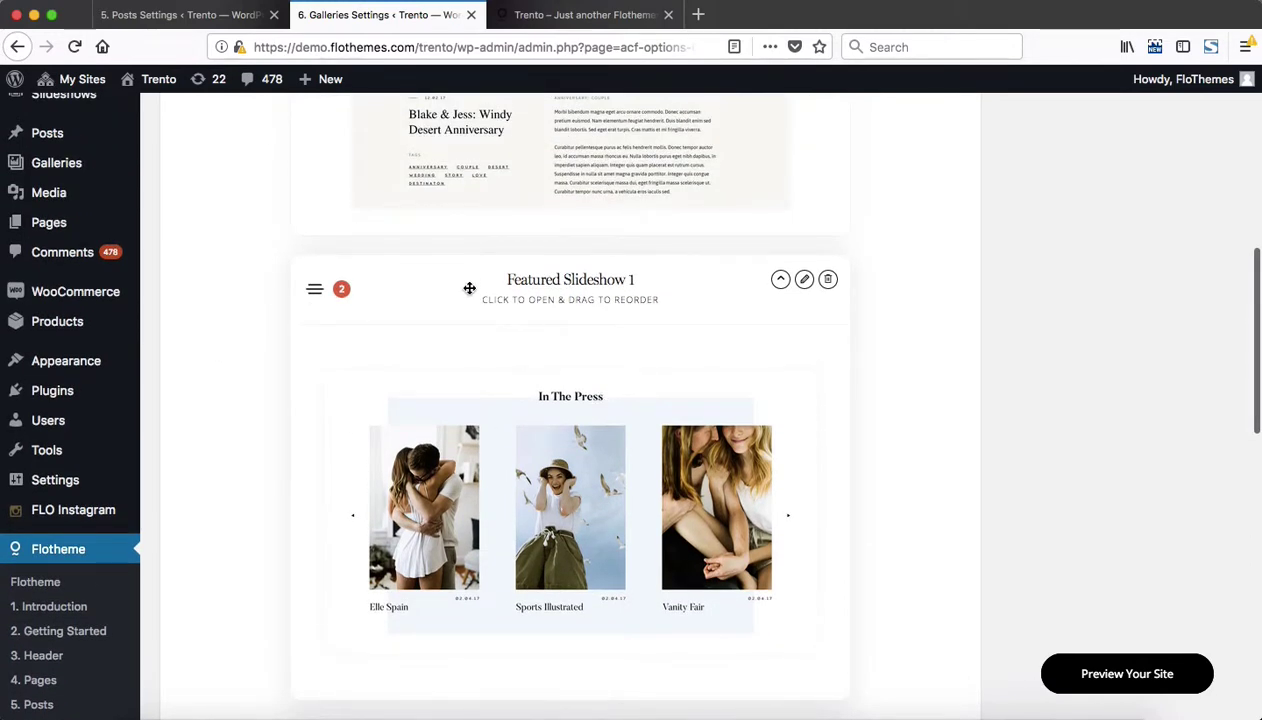
scroll(474, 294, "up", 5)
scroll(442, 417, "down", 15)
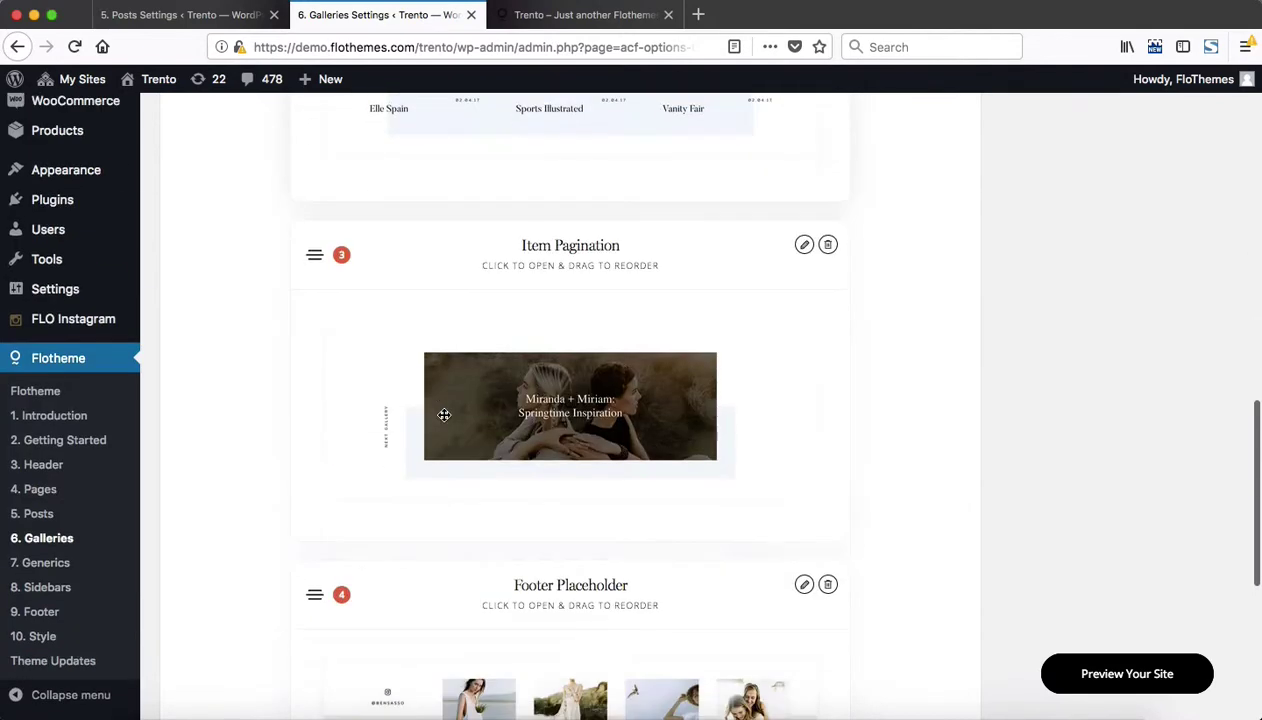
scroll(515, 558, "down", 8)
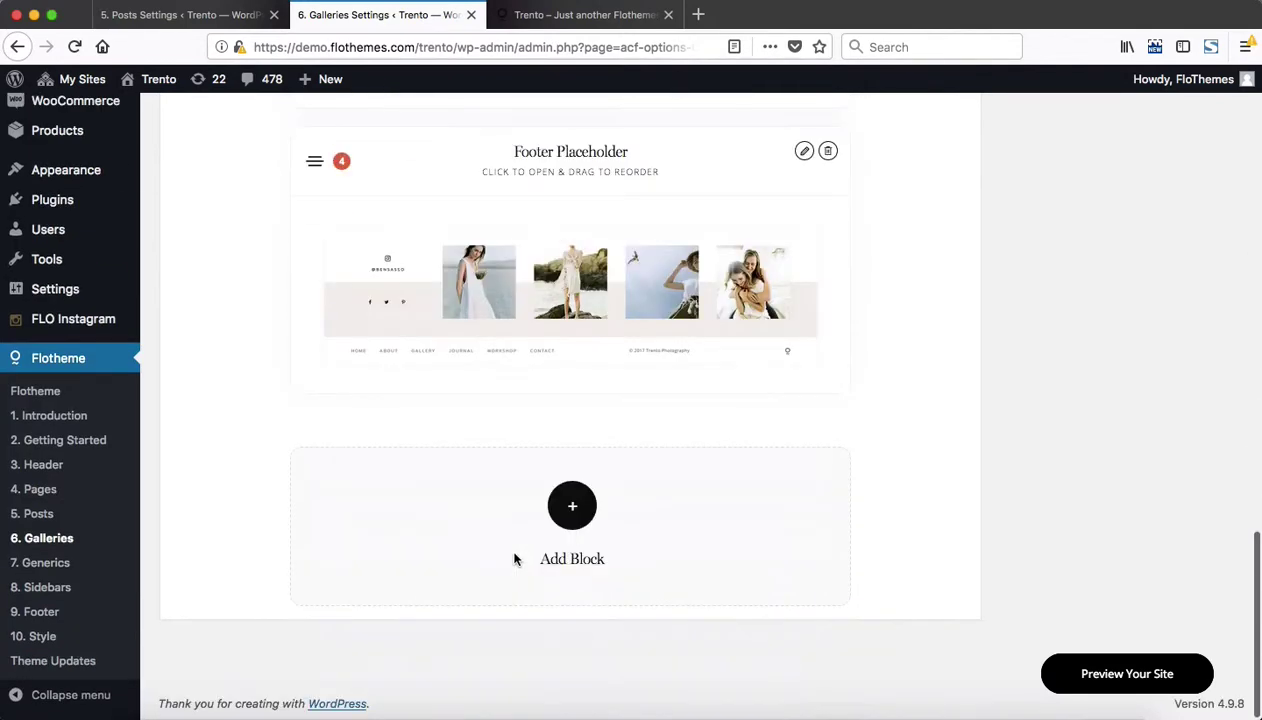
left_click(574, 522)
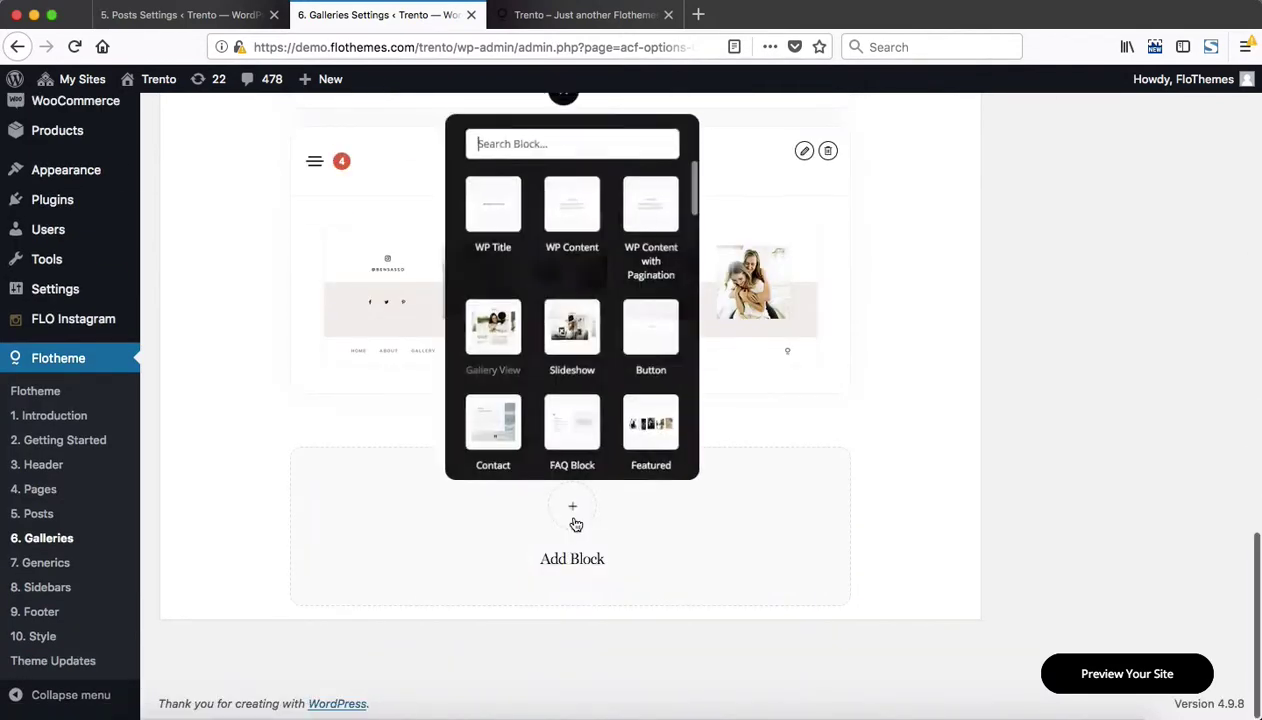
mouse_move(597, 355)
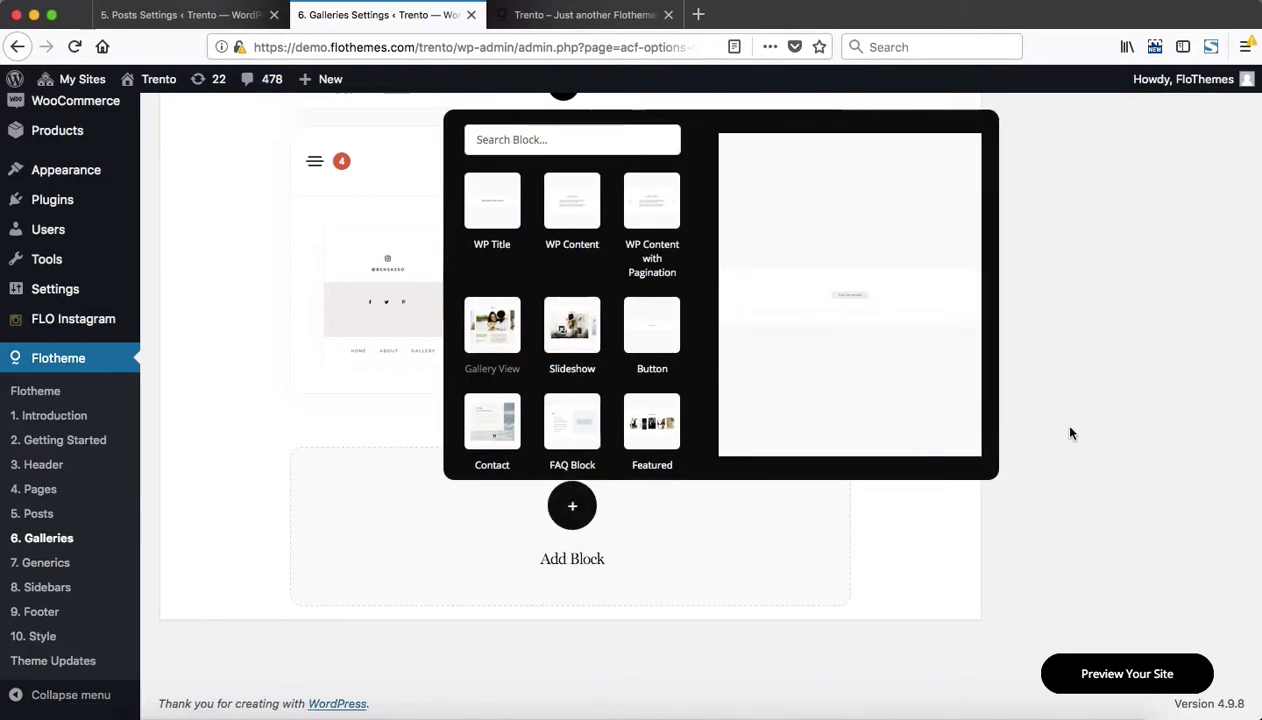
scroll(648, 390, "up", 3)
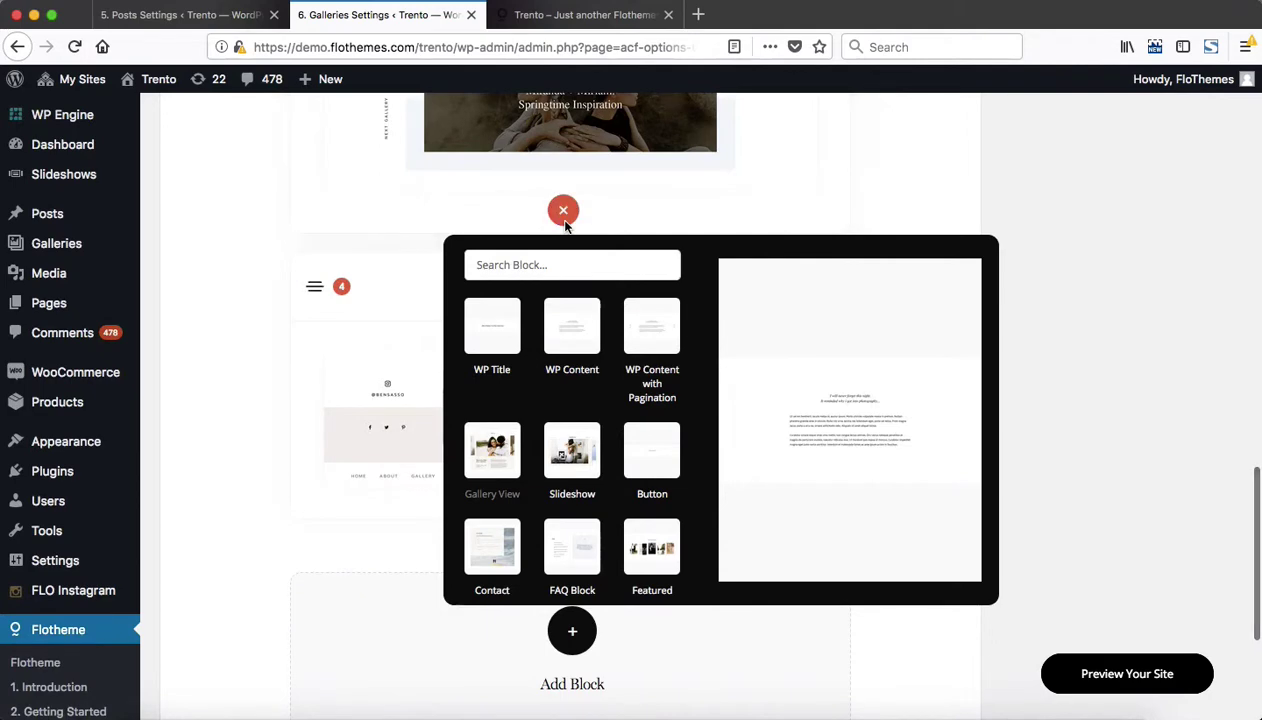
left_click(563, 210)
scroll(777, 422, "up", 20)
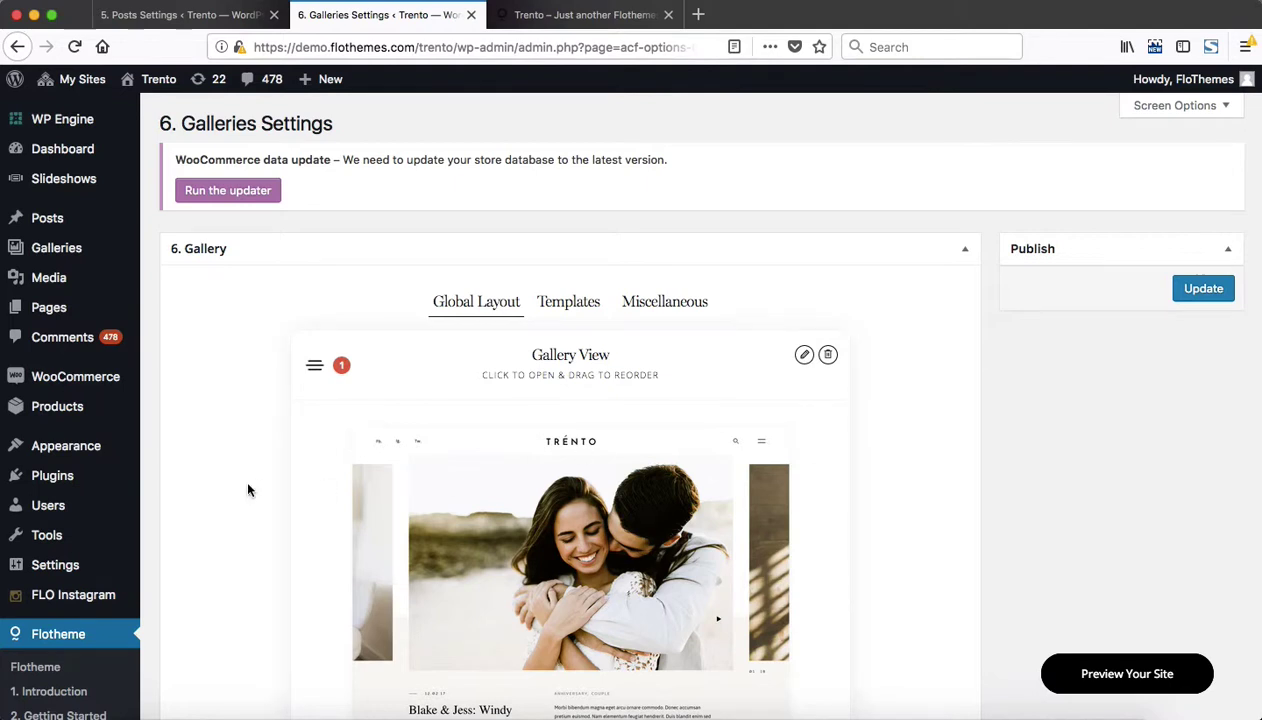
scroll(244, 475, "down", 5)
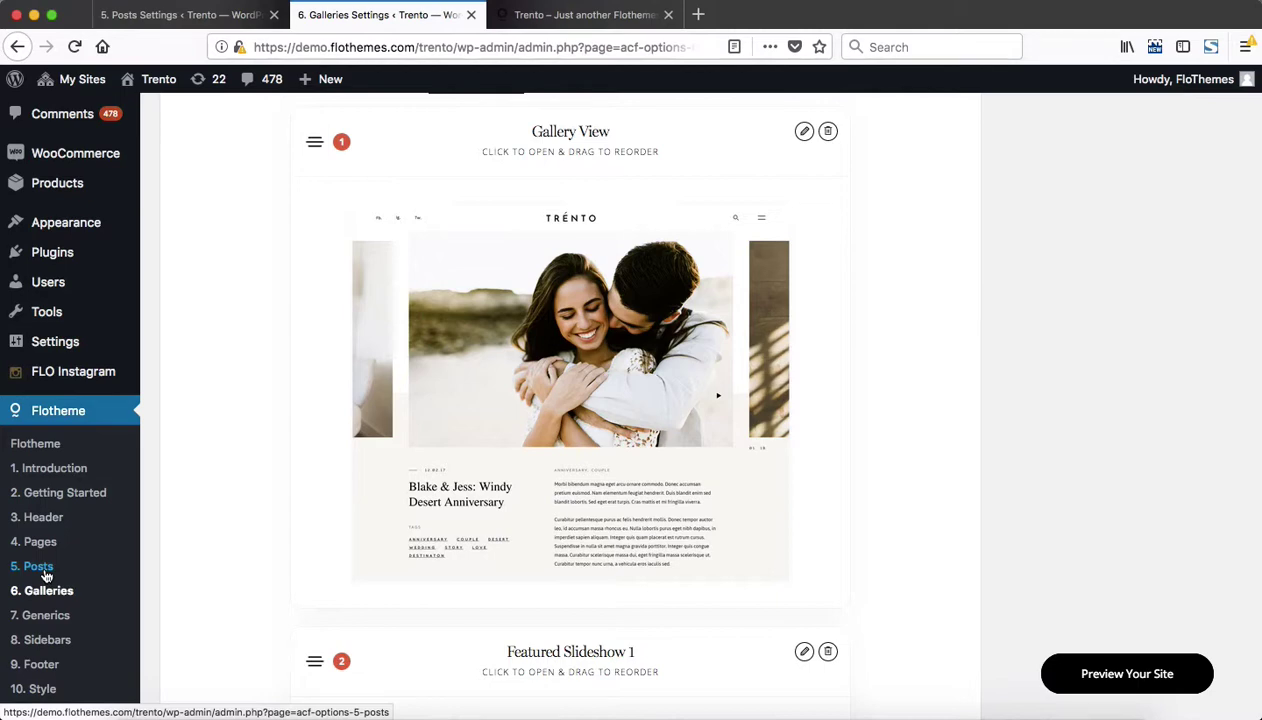
scroll(46, 575, "up", 5)
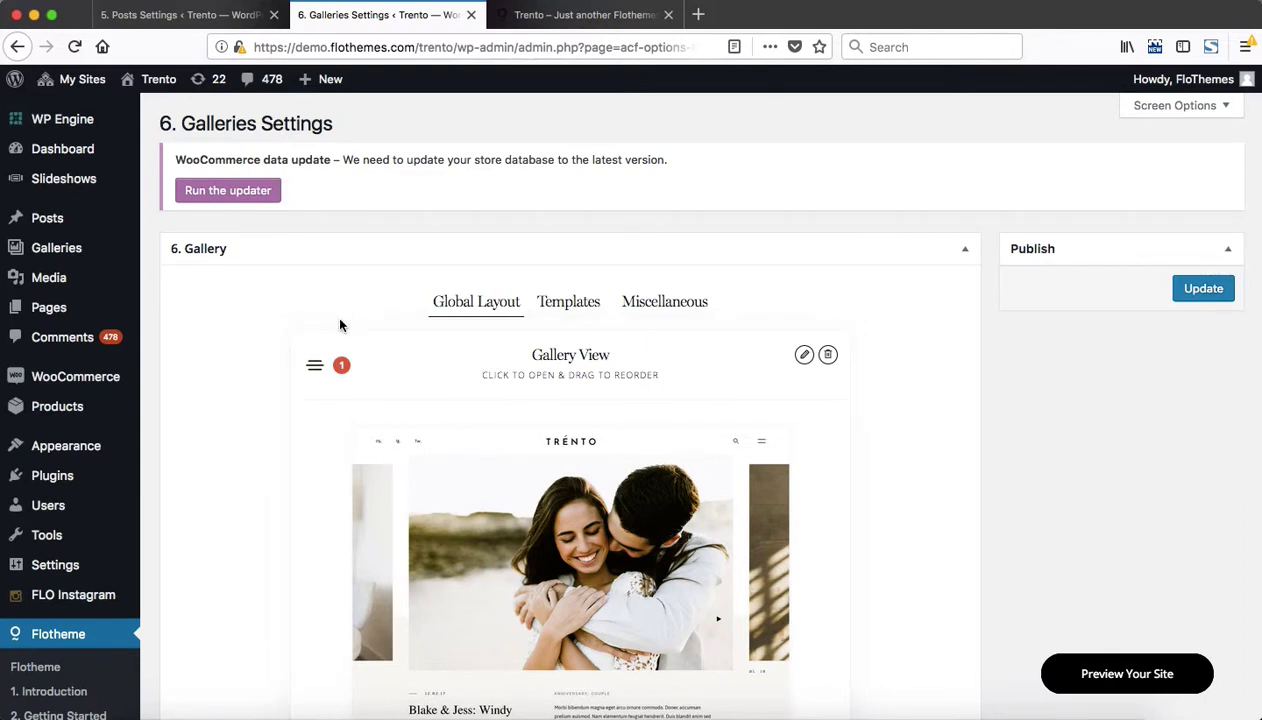
Step: Compare the Galleries and Posts Miscellaneous options, selecting the 'gallery' slug in Portfolio Link Url
left_click(669, 312)
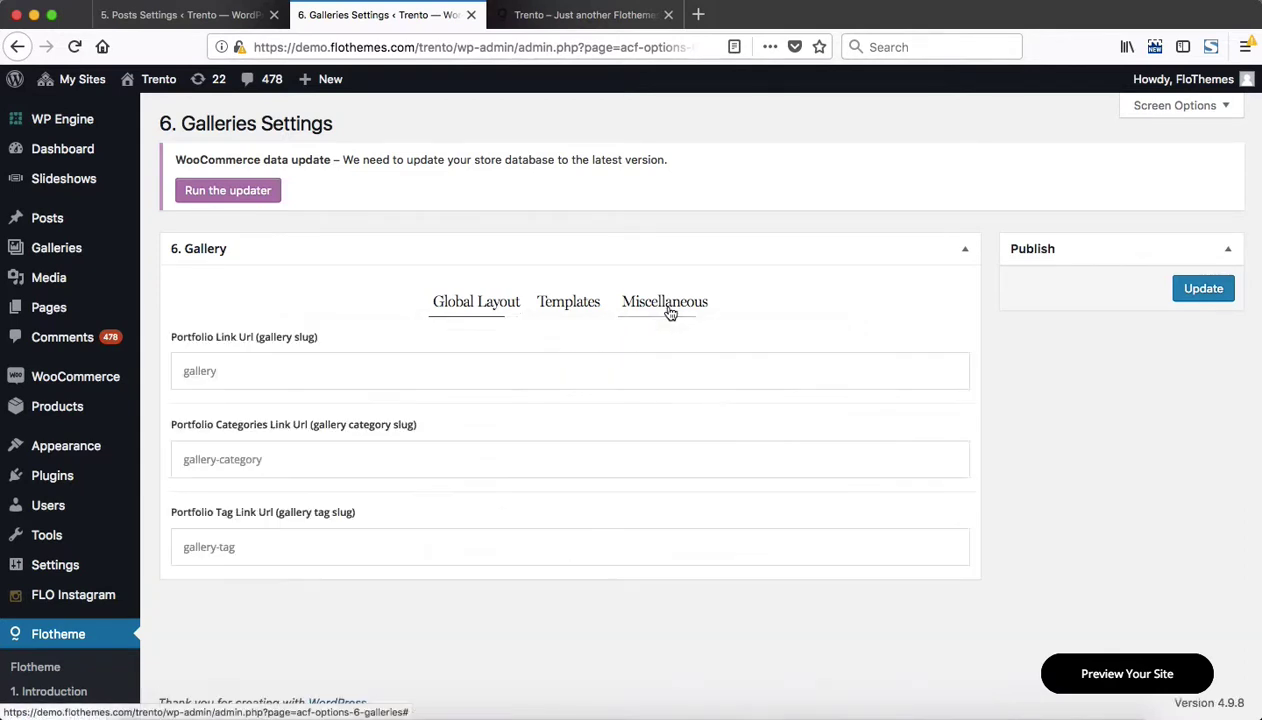
key("ctrl+shift+Tab")
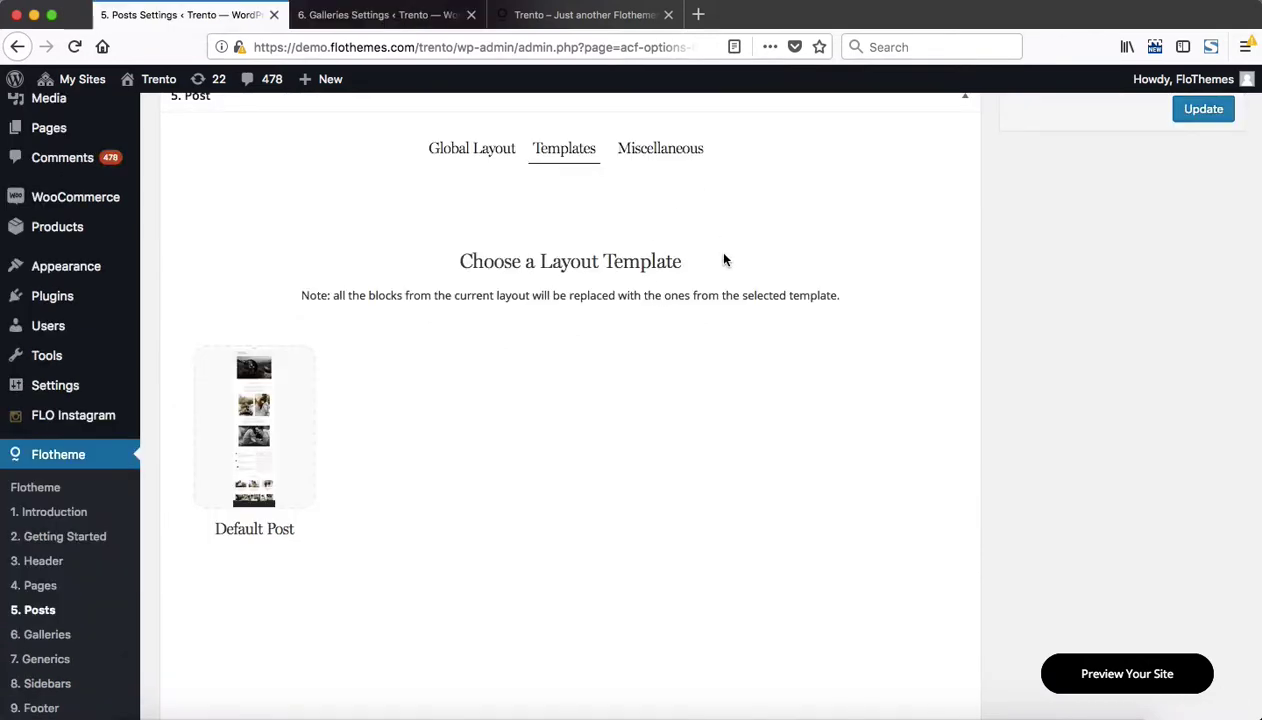
left_click(673, 155)
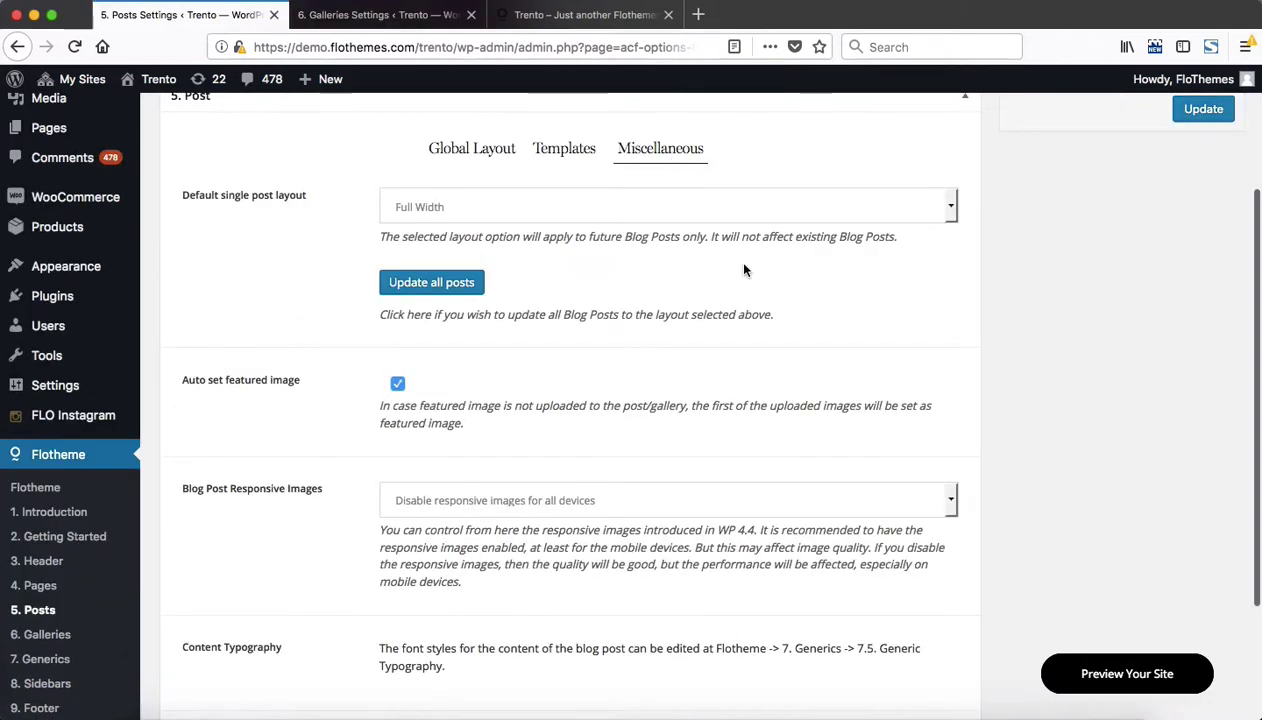
key("ctrl+Tab")
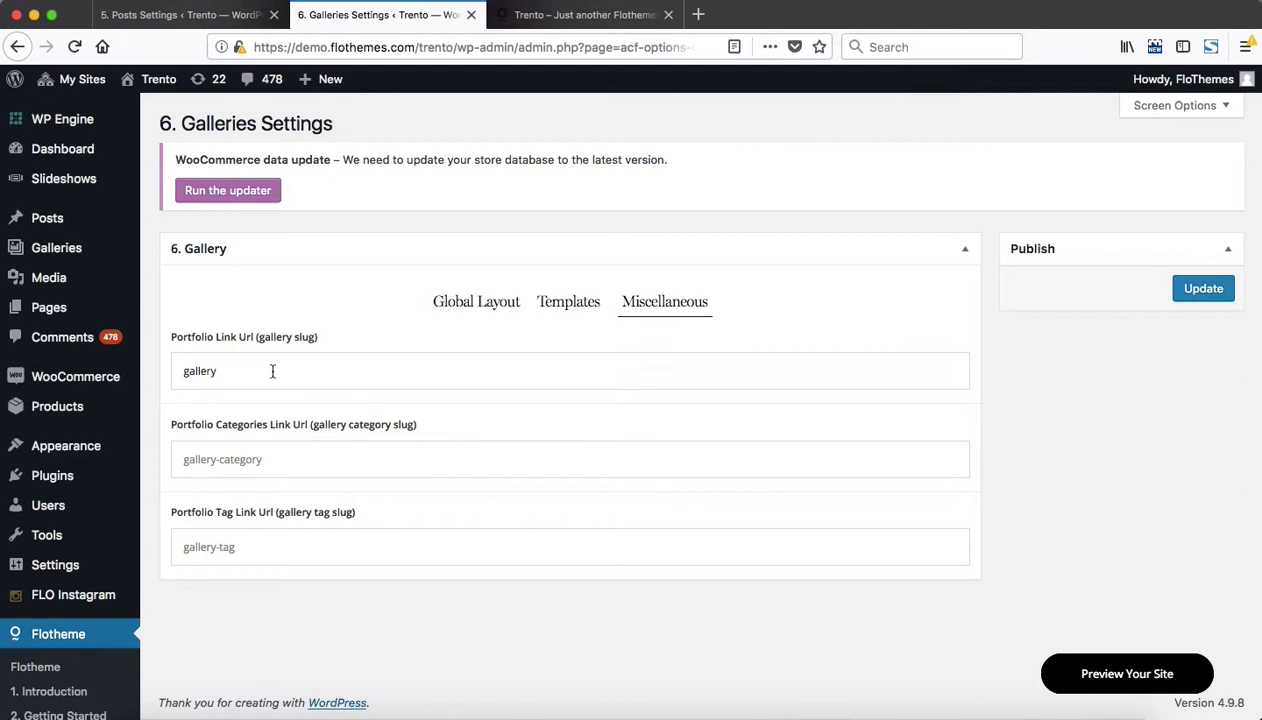
double_click(200, 369)
key("ctrl+shift+Tab")
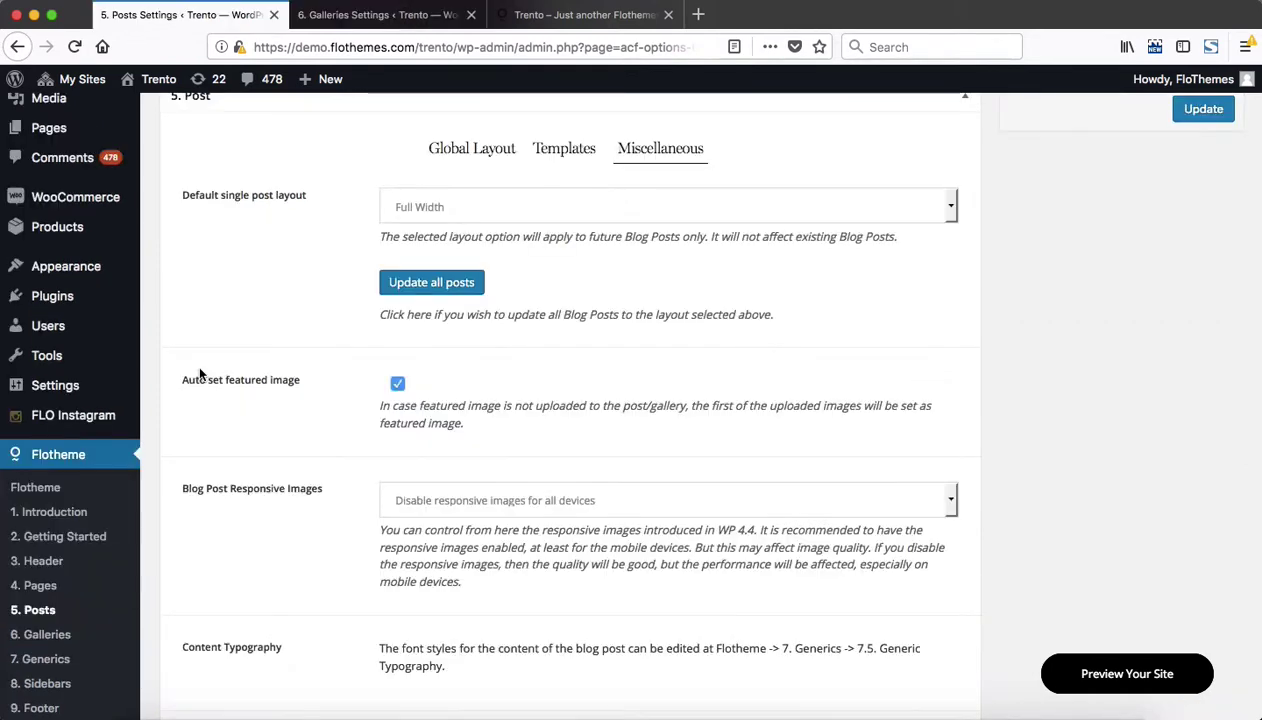
scroll(258, 329, "up", 1)
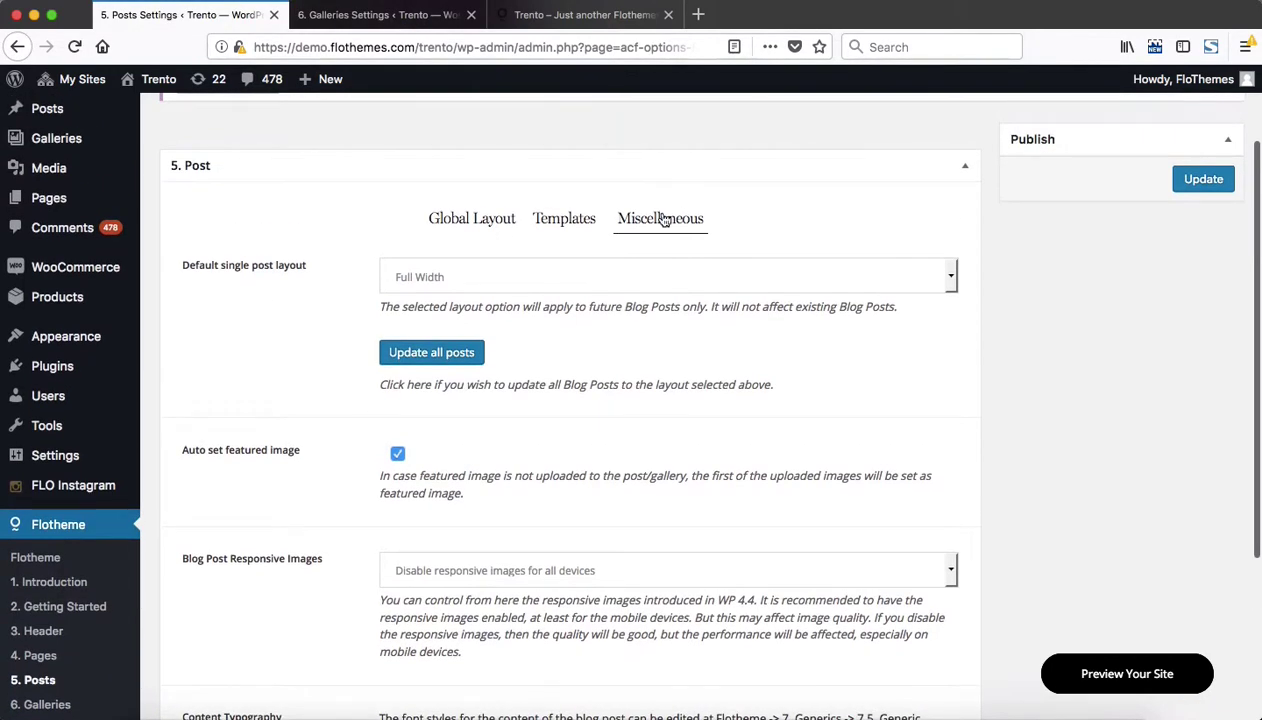
scroll(541, 285, "down", 1)
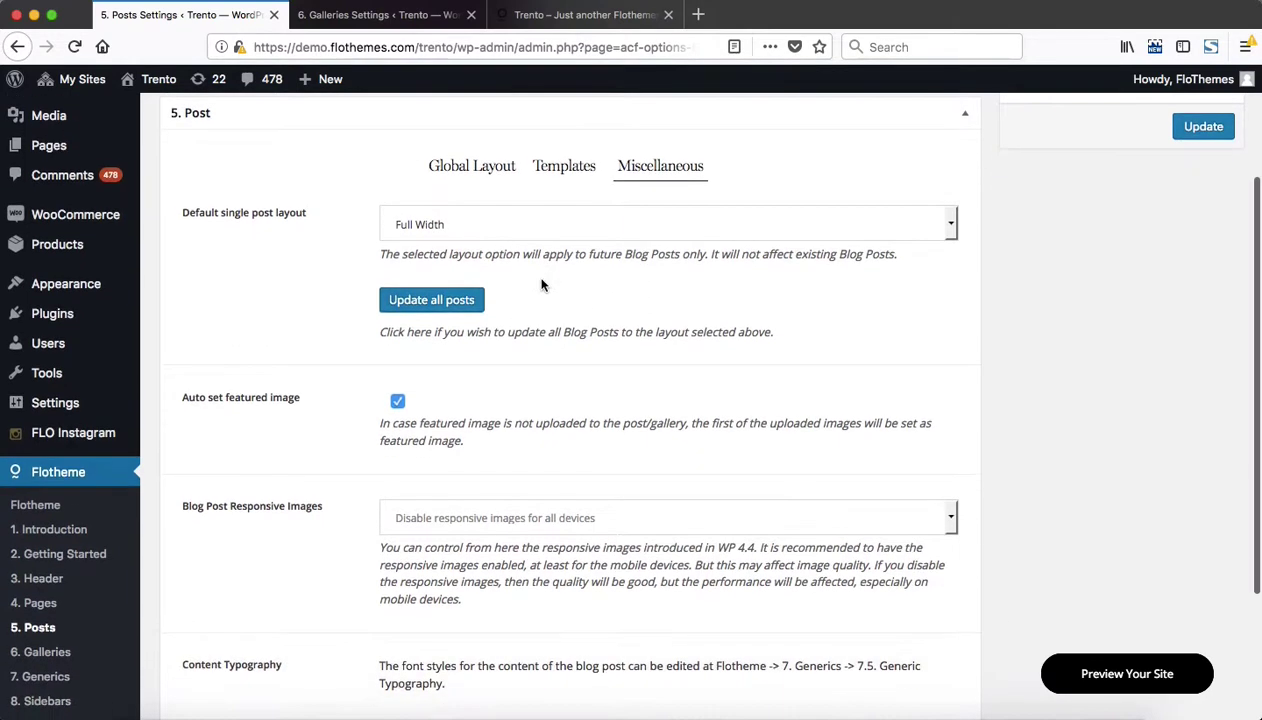
left_click(481, 224)
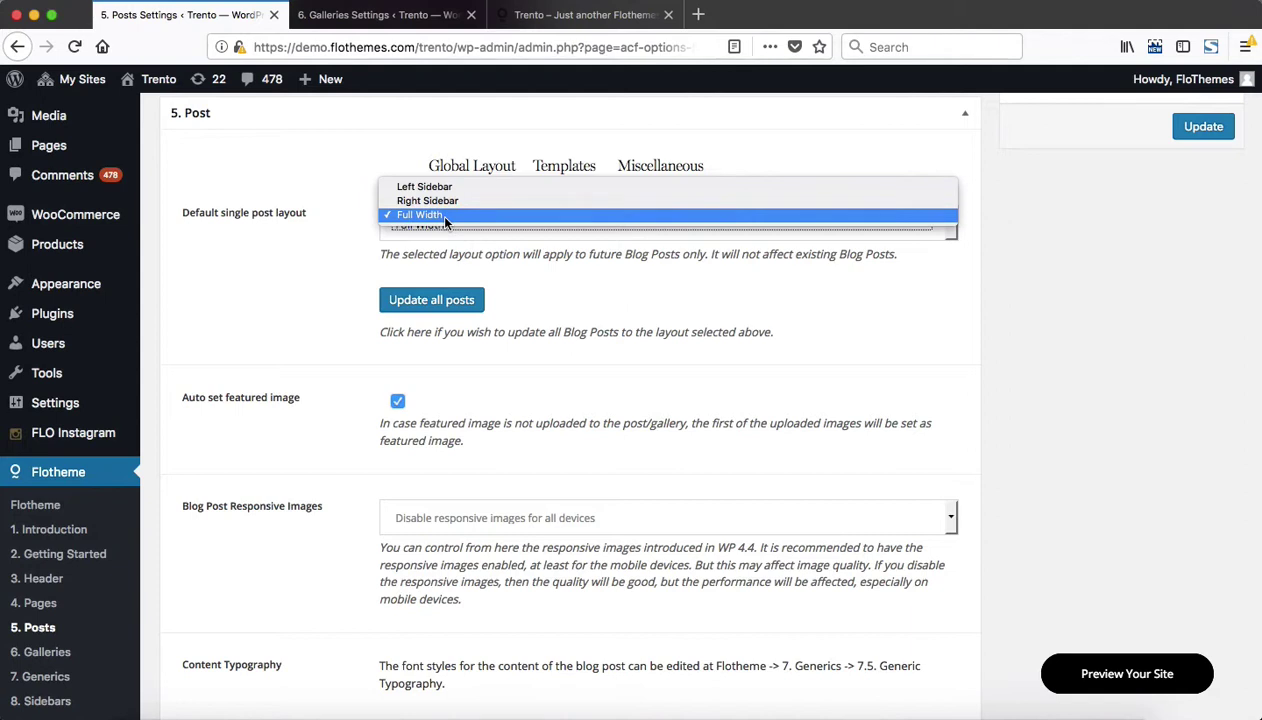
left_click(576, 285)
scroll(576, 285, "down", 3)
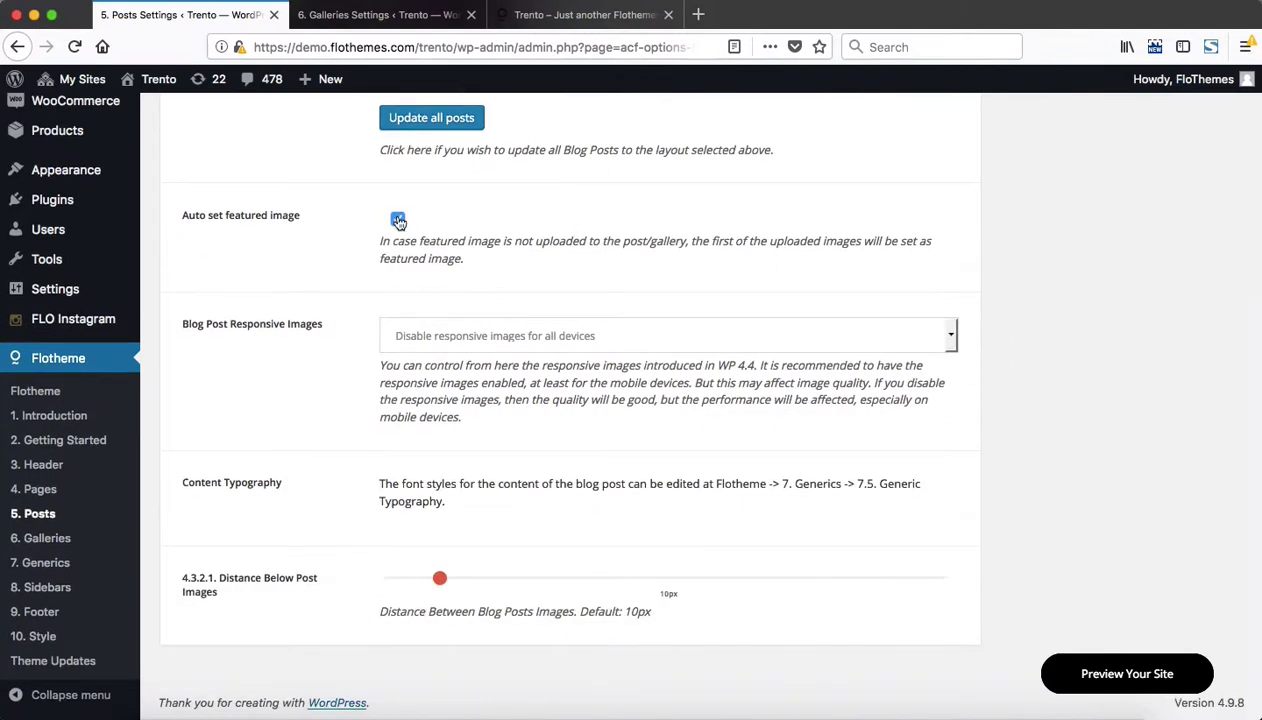
left_click(938, 335)
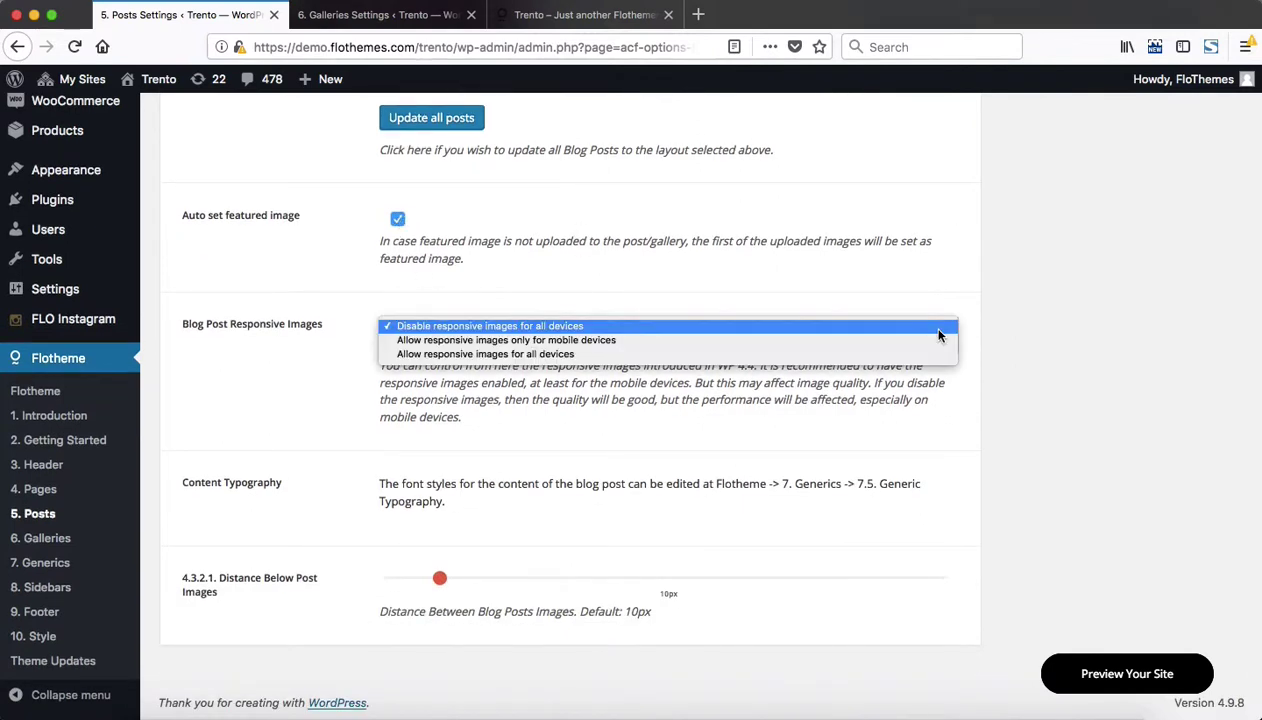
left_click(854, 416)
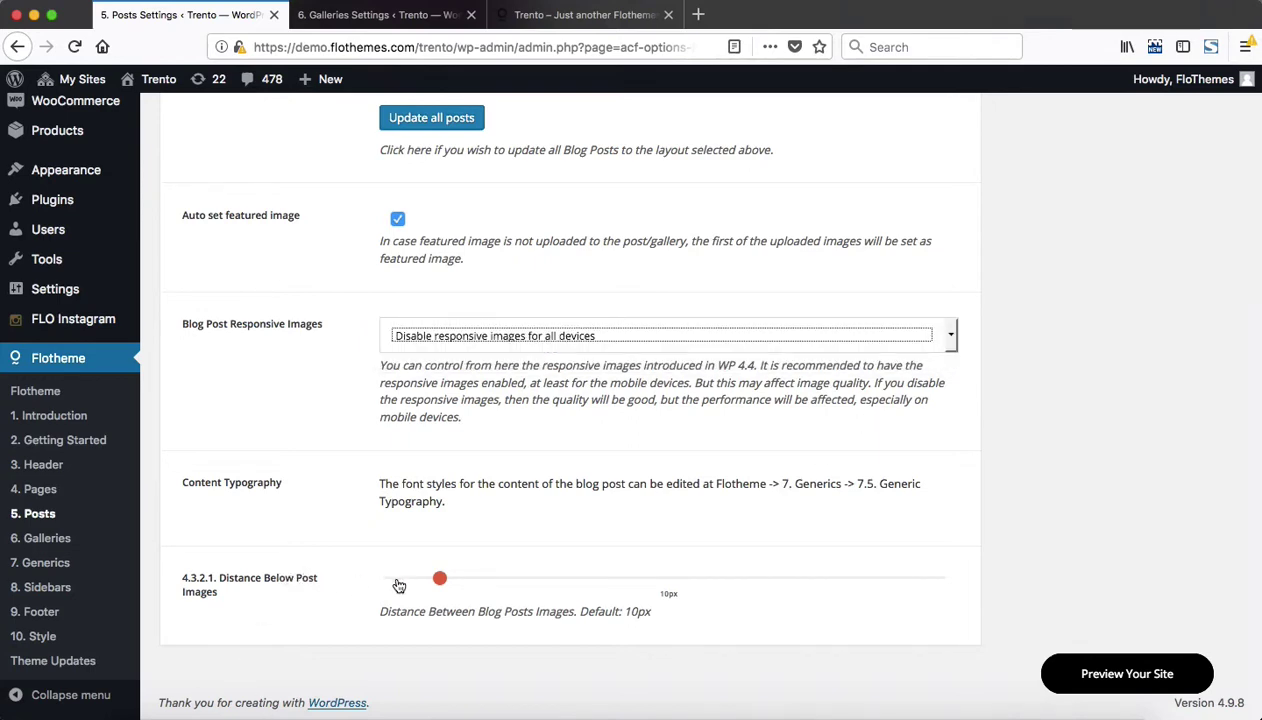
scroll(398, 582, "up", 5)
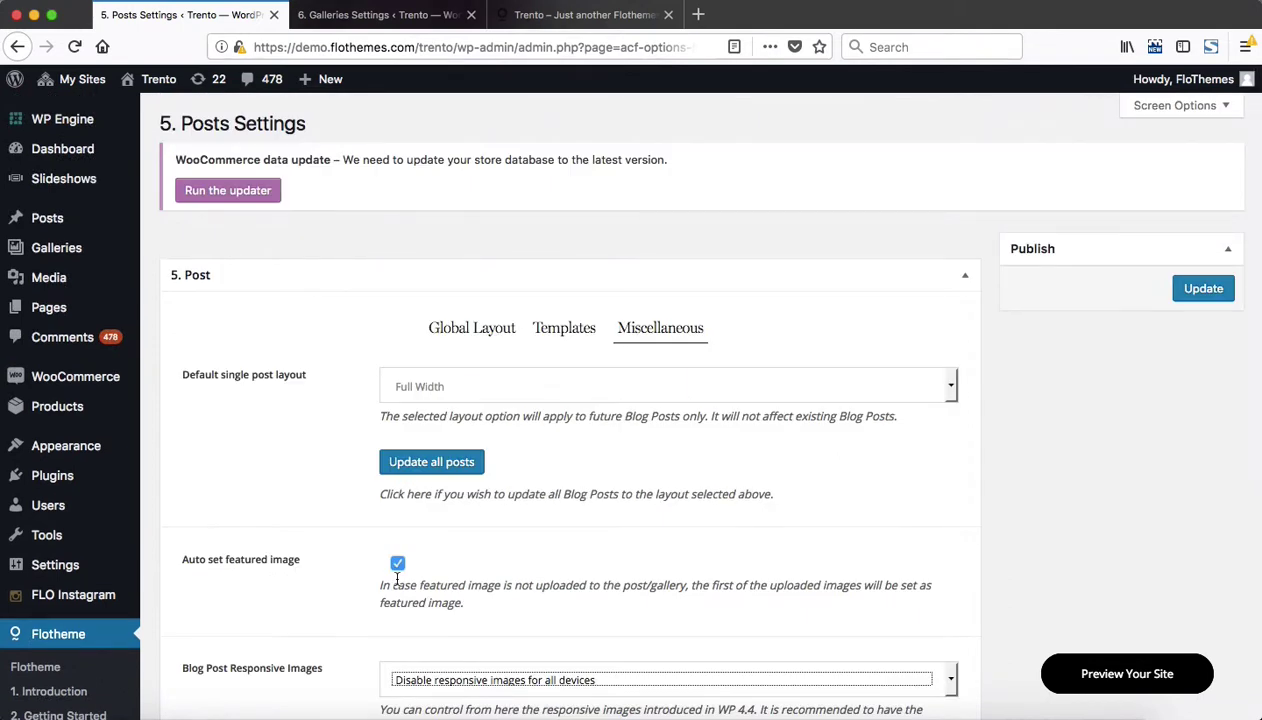